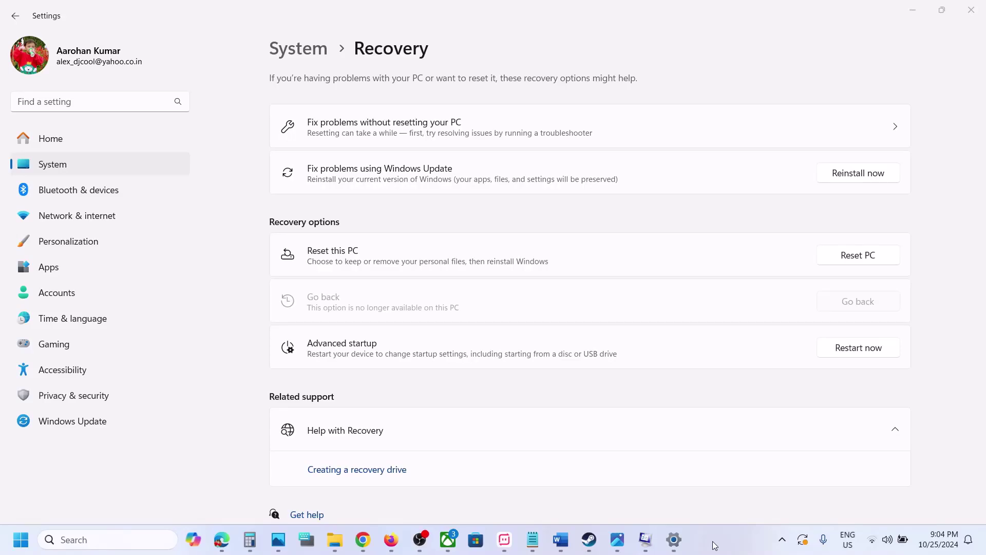
- Review the two updates pending restart, KB5044384 and KB5045934, on the Windows Update page
left_click(79, 423)
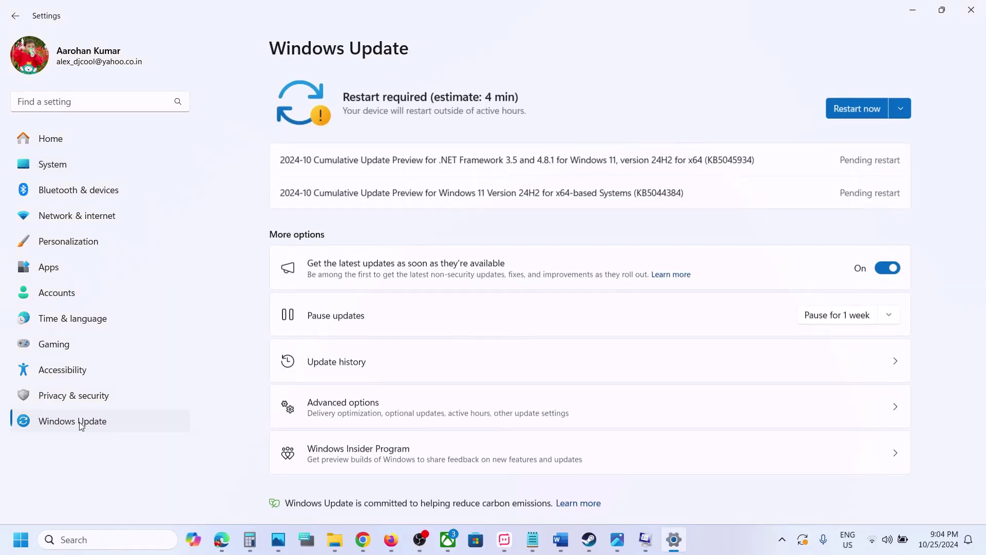
double_click(665, 191)
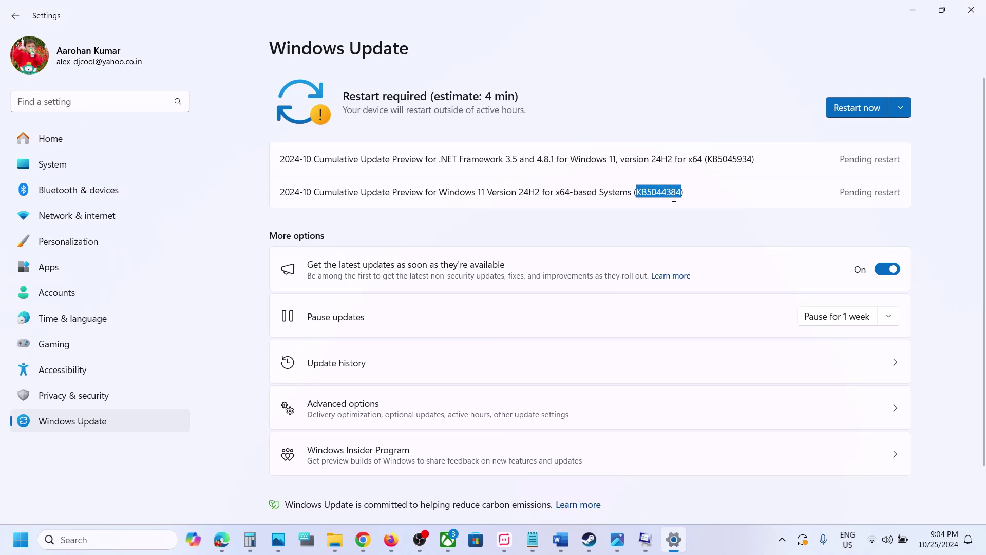
double_click(731, 159)
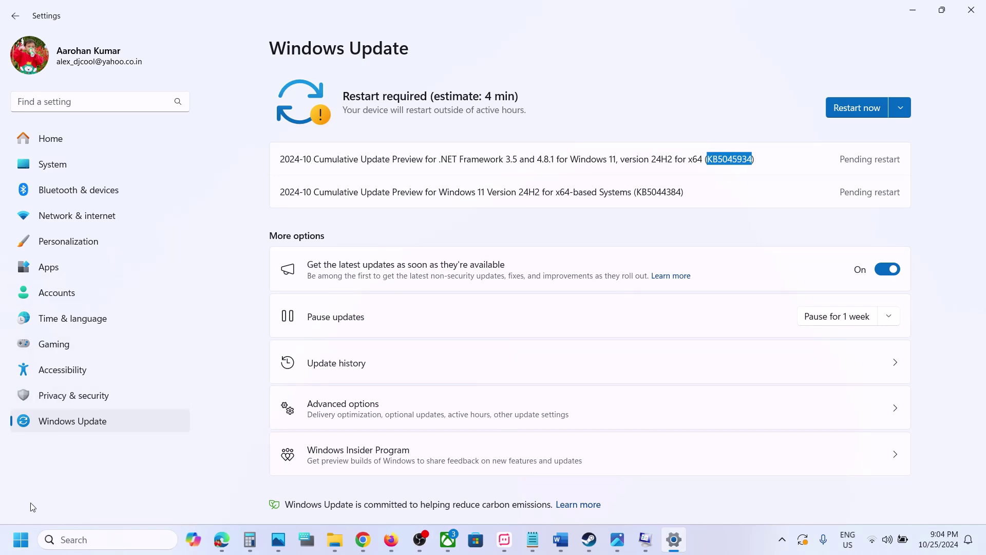
- Open Windows Update Advanced options and scroll down to the Additional options list
left_click(21, 539)
left_click(307, 213)
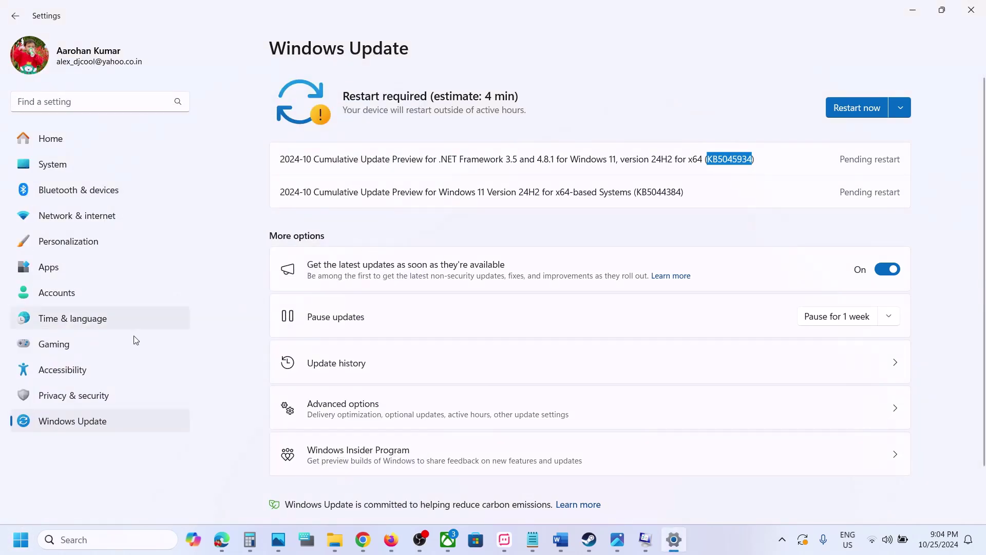
left_click(77, 427)
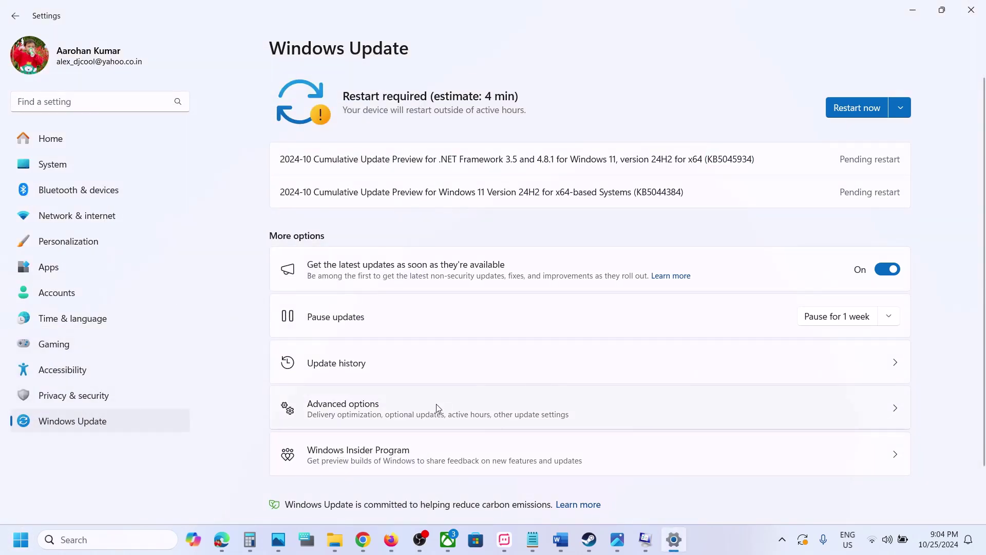
left_click(381, 405)
scroll(399, 345, "down", 10)
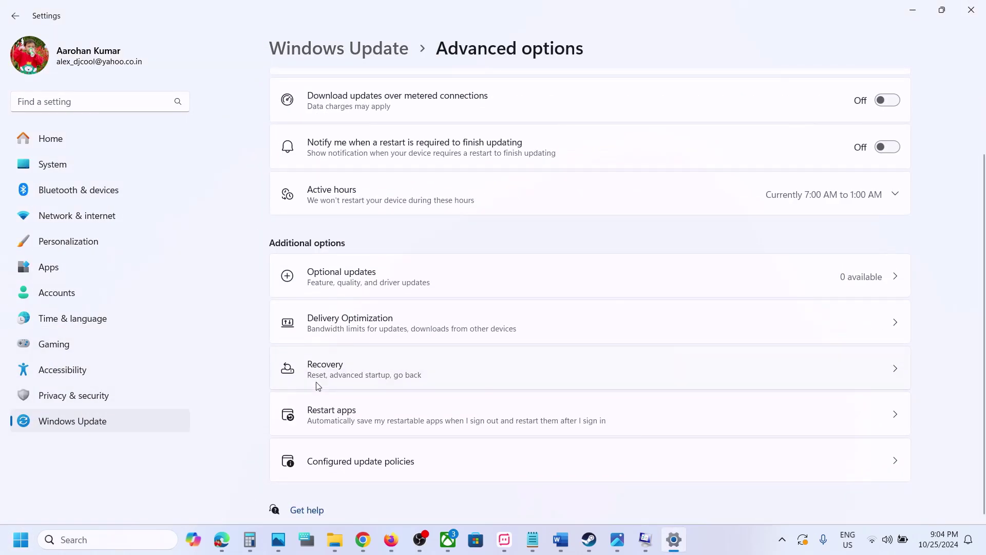
- View the Recovery page's fix-problems and reset options, then return to the Word step list
left_click(342, 373)
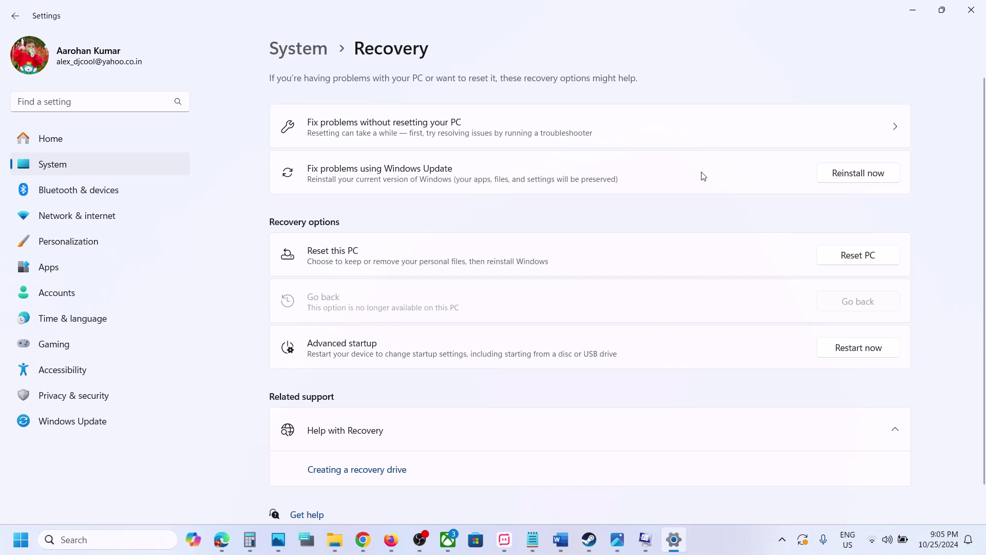
left_click(728, 541)
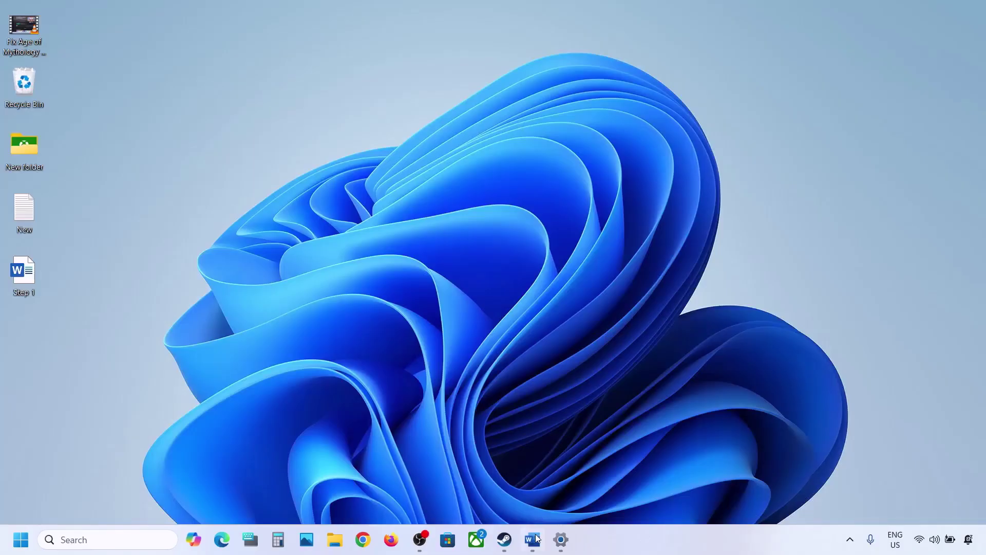
left_click(533, 539)
- Highlight 'Start App Readiness Service' in Word, then open the Services console via search
left_click_drag(147, 202, 486, 205)
left_click(881, 56)
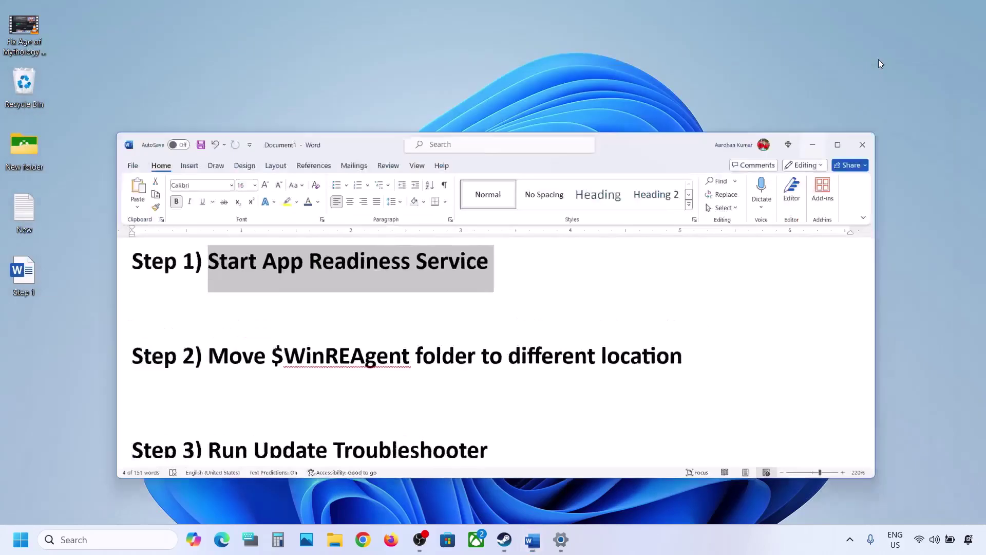
left_click(146, 540)
type("services")
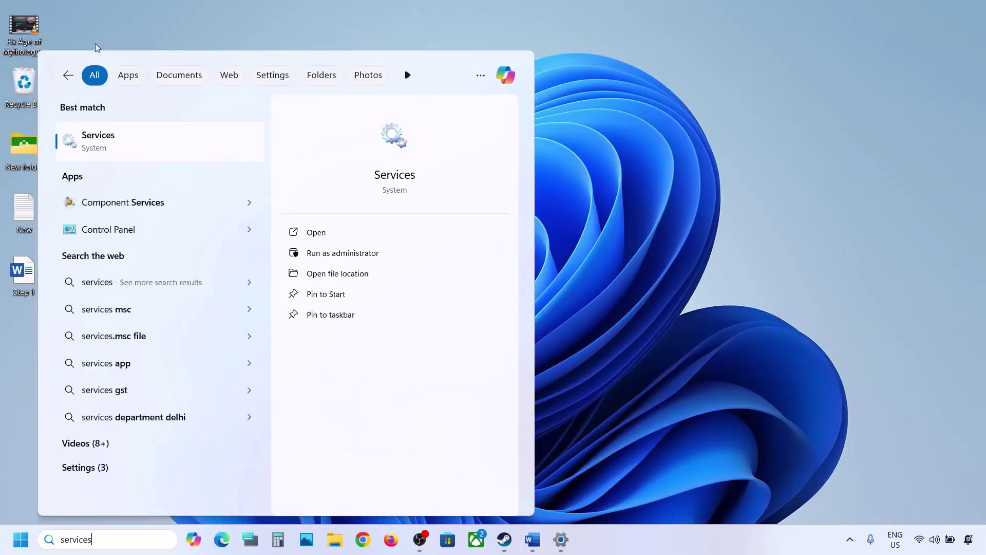
left_click(91, 153)
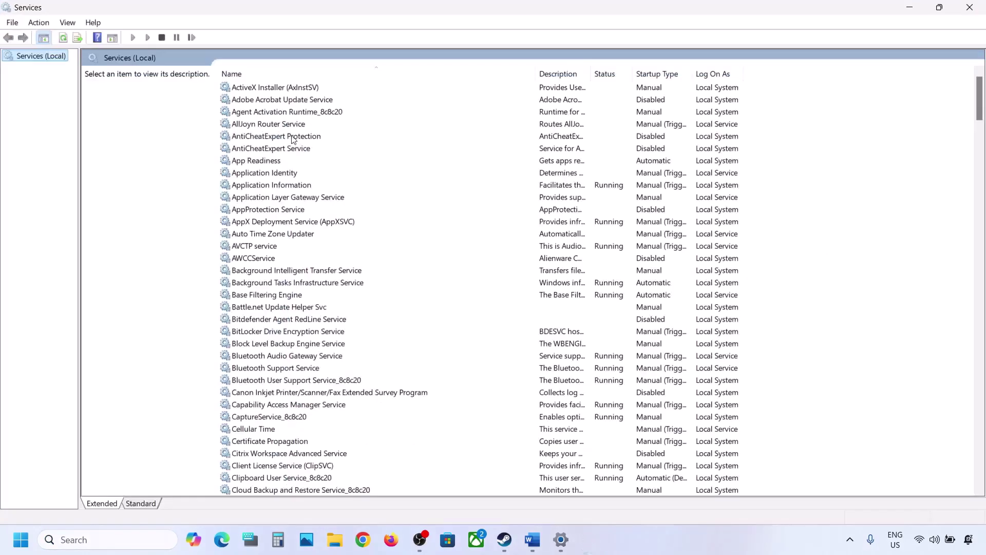
- Start the App Readiness service with Automatic startup, apply it, and close Services
double_click(255, 160)
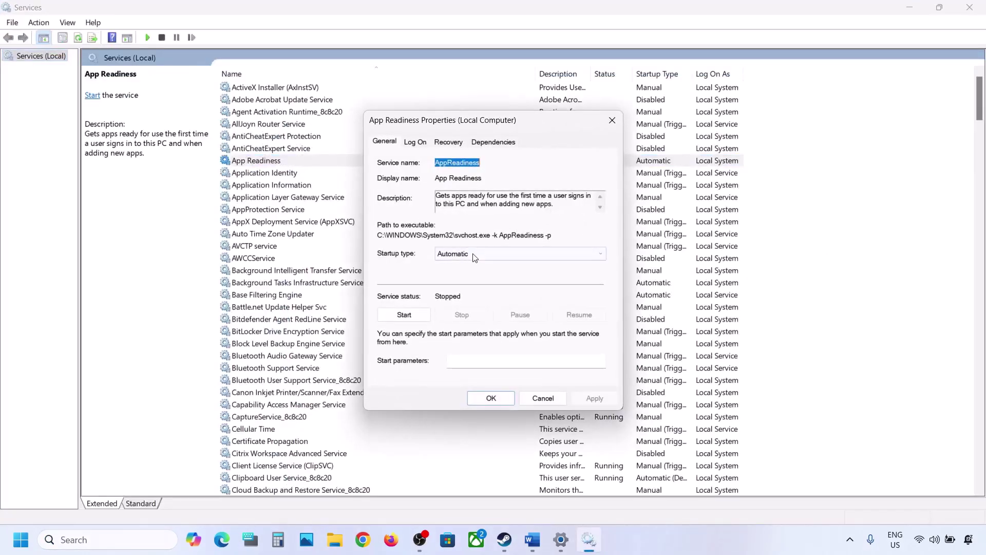
left_click(473, 258)
left_click(463, 263)
left_click(590, 400)
left_click(405, 315)
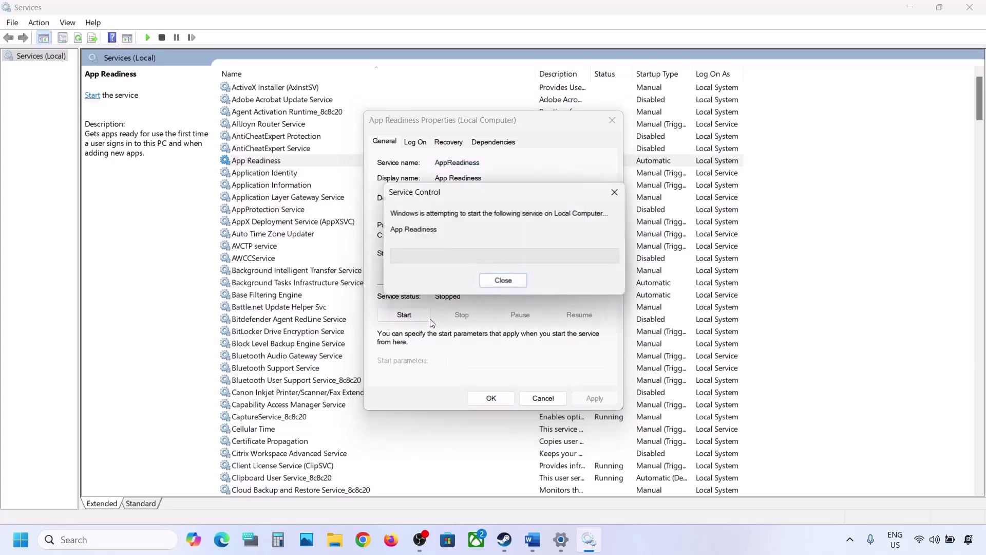
left_click(498, 402)
left_click(970, 7)
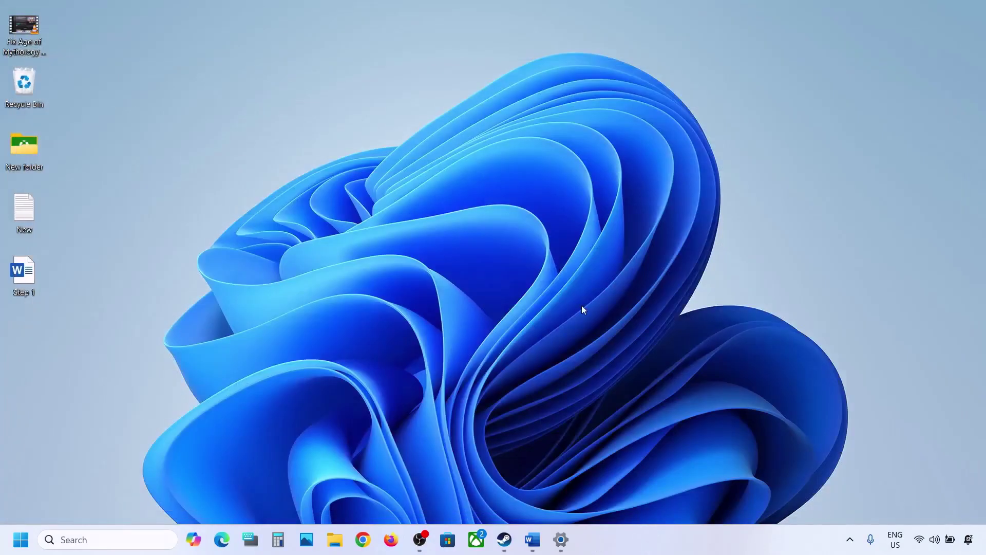
- Highlight $WinREAgent in Word's Step 2 and locate that folder on the OS (C:) drive
left_click(533, 539)
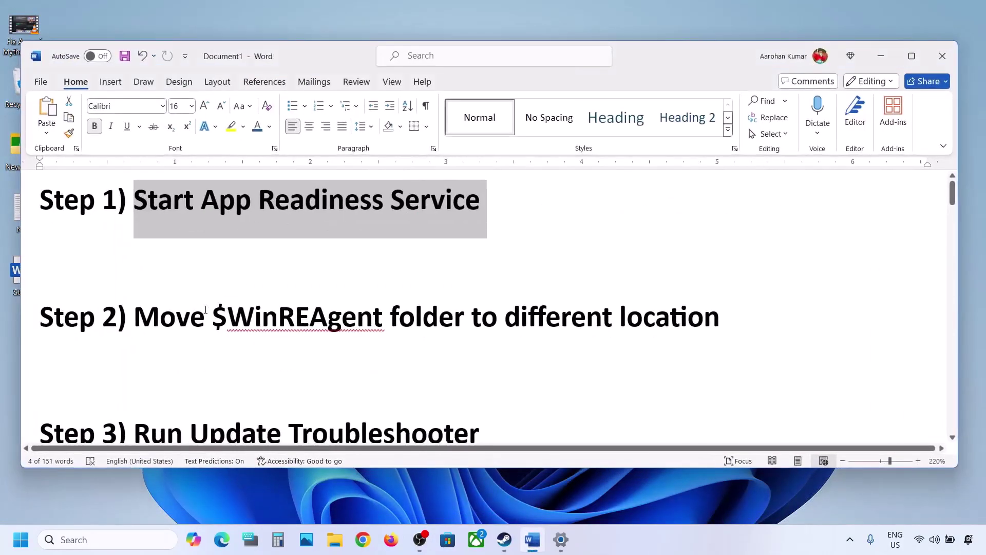
left_click_drag(218, 315, 389, 316)
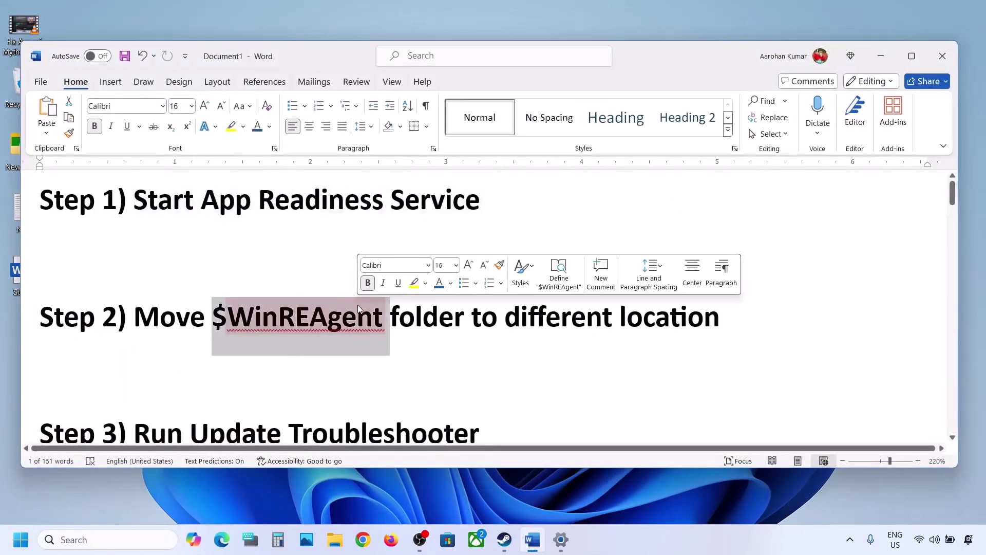
left_click(334, 540)
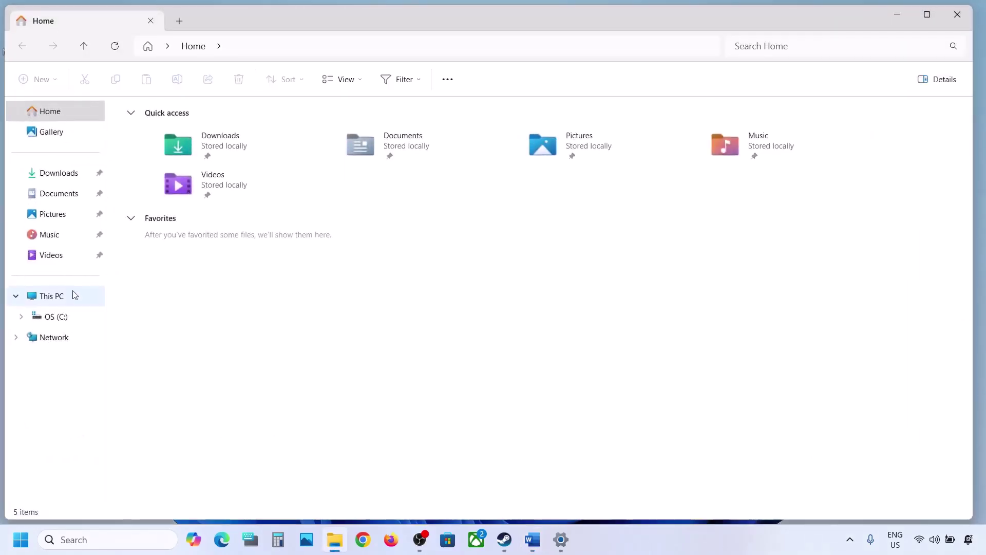
left_click(74, 296)
double_click(208, 134)
left_click(162, 189)
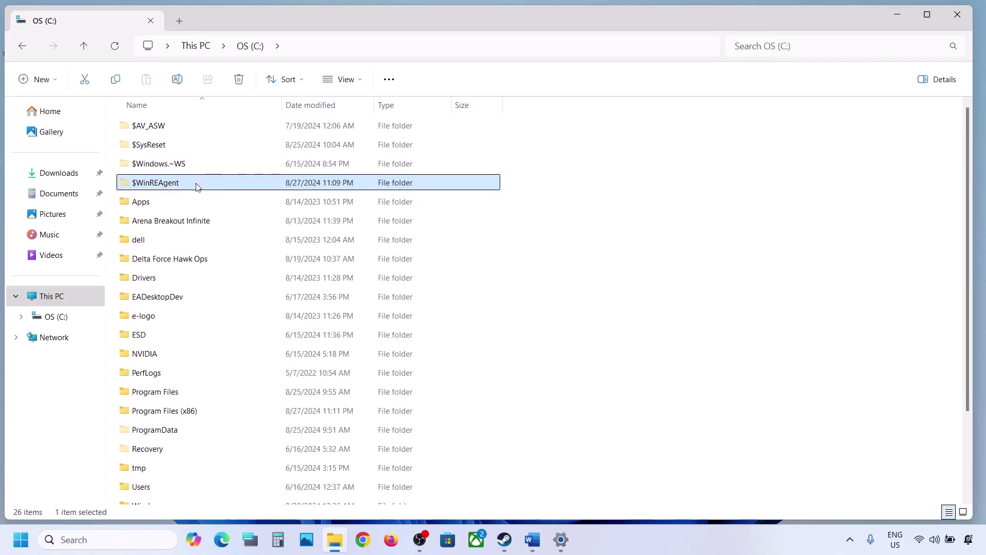
- Show hidden items in File Explorer's View > Show menu
mouse_move(197, 187)
left_click(360, 80)
mouse_move(361, 320)
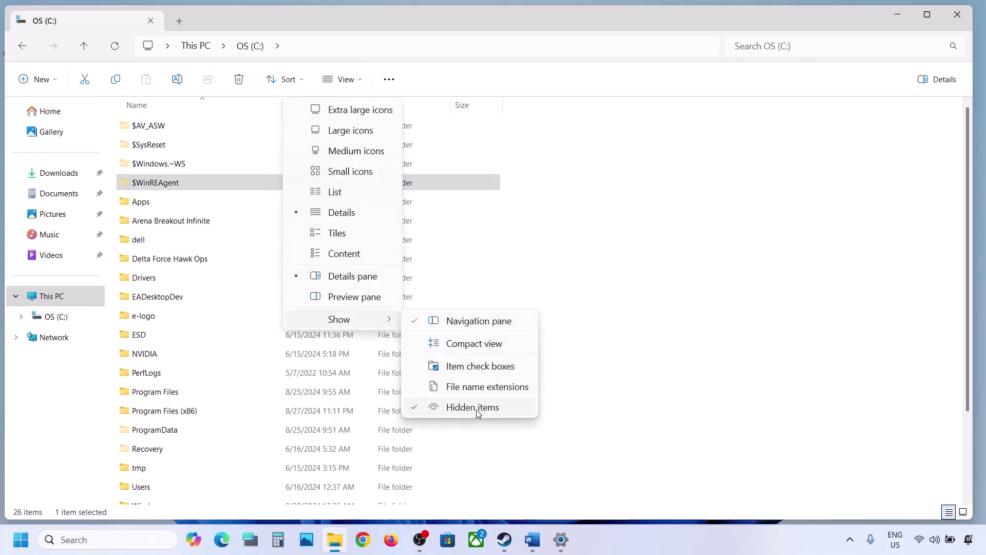
left_click(138, 184)
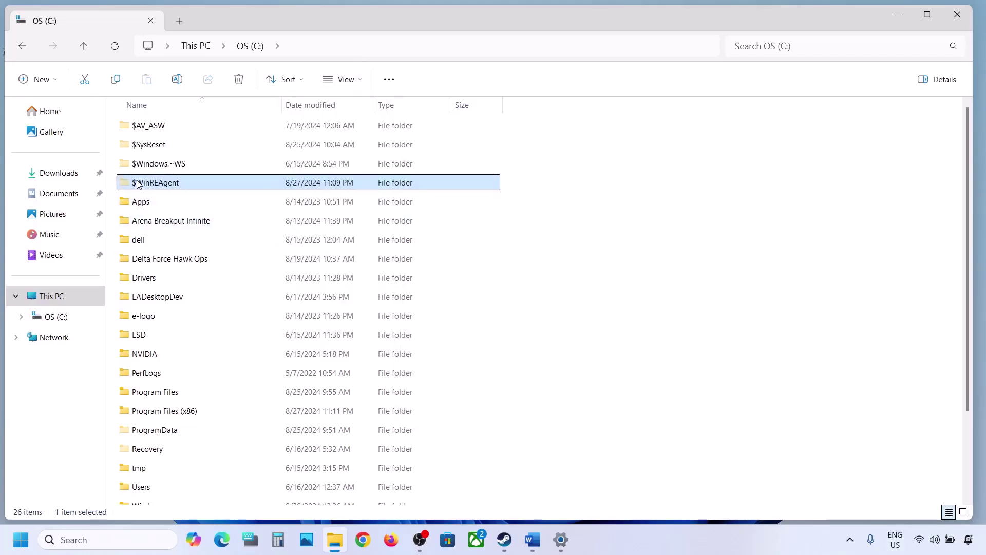
- Copy the $WinREAgent folder from C: and paste it onto the desktop
right_click(183, 185)
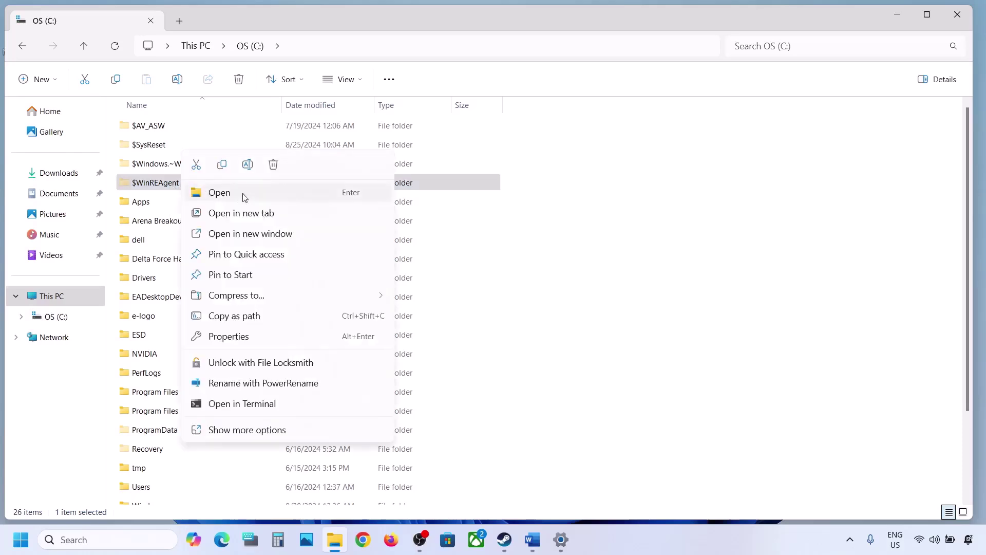
left_click(223, 168)
key("super+d")
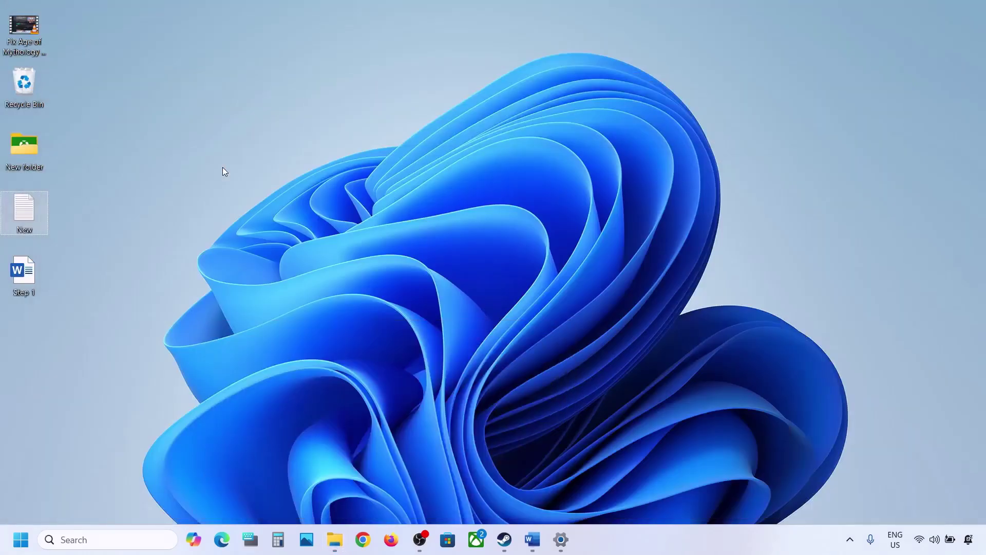
key("ctrl+v")
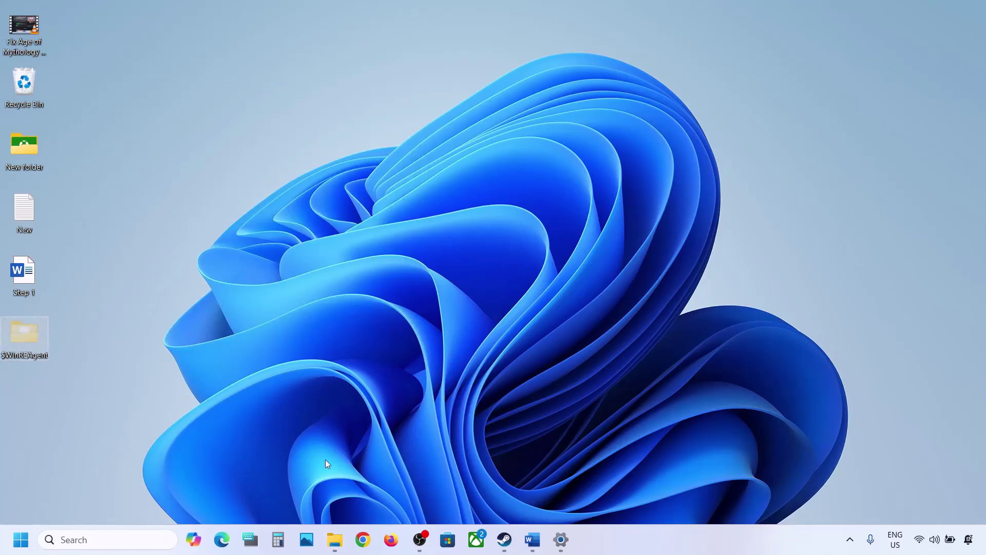
- Delete the original $WinREAgent folder from the C: drive
left_click(335, 540)
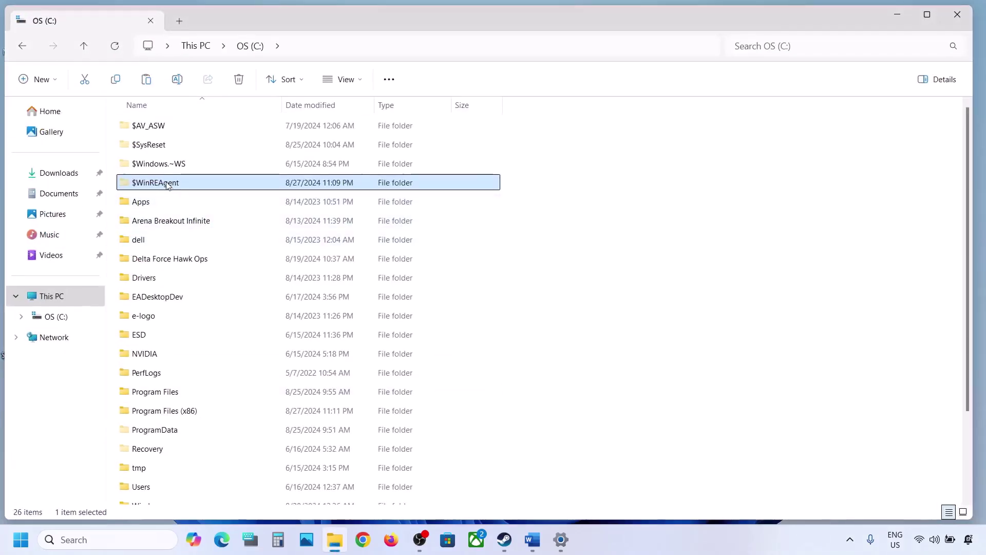
right_click(168, 185)
left_click(282, 166)
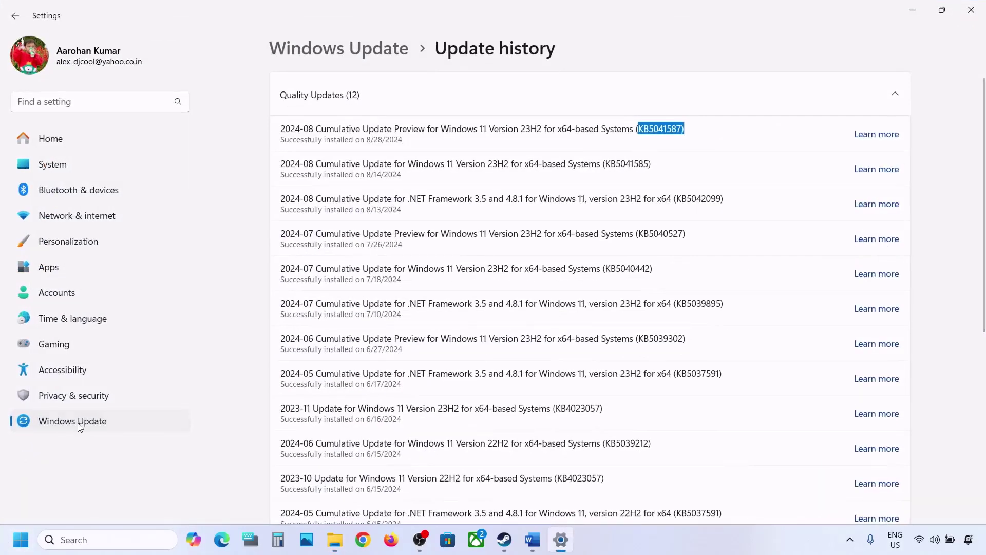
- Run a fresh Windows Update check, glance at the power options, and minimize Settings
left_click(80, 424)
left_click(862, 110)
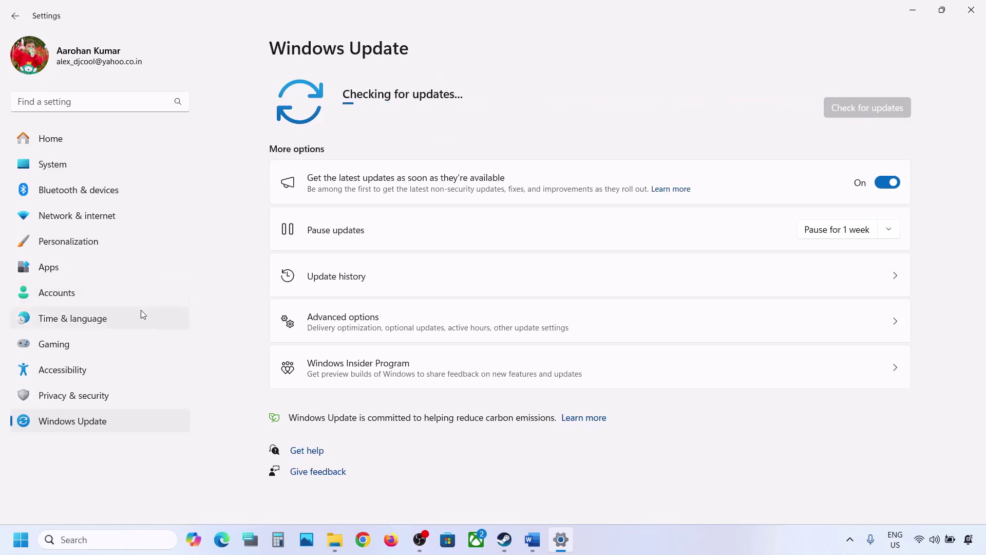
left_click(21, 540)
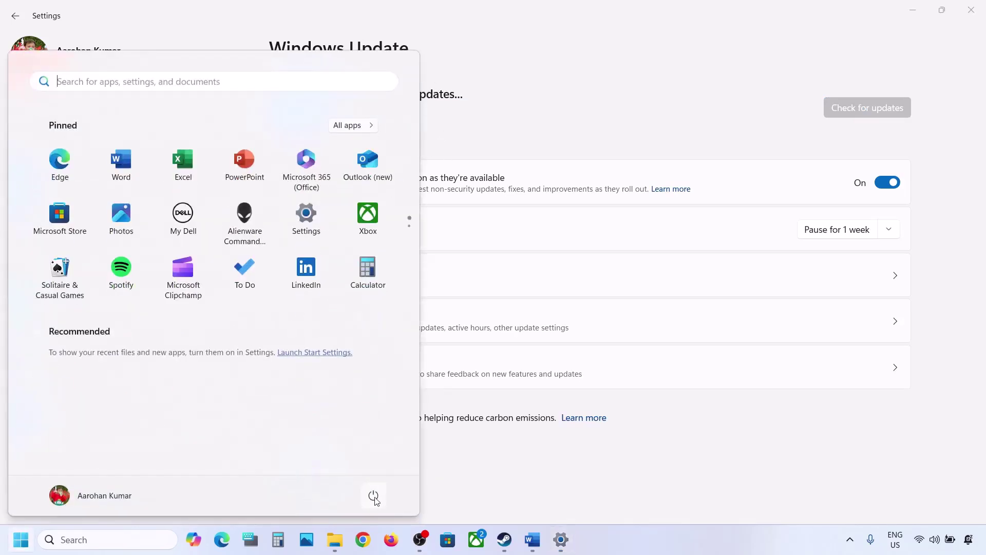
left_click(375, 497)
key("Escape")
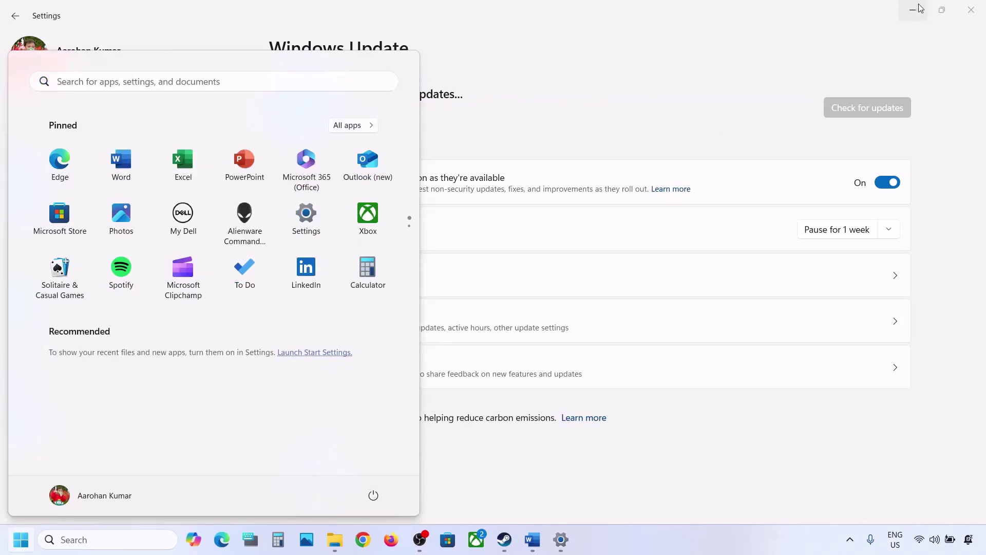
left_click(919, 8)
left_click(919, 8)
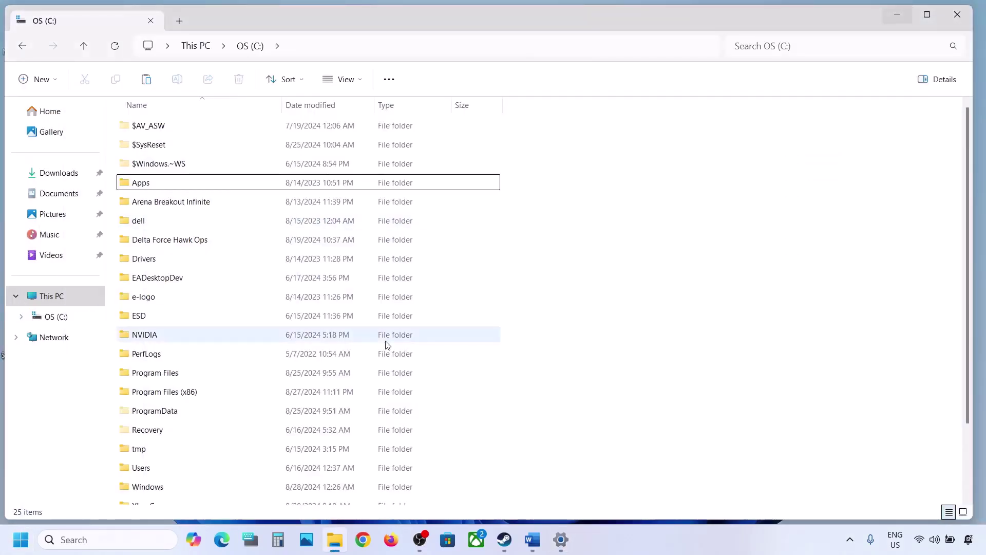
- Cut the $WinREAgent folder from the desktop and paste it back into OS (C:)
key("super+d")
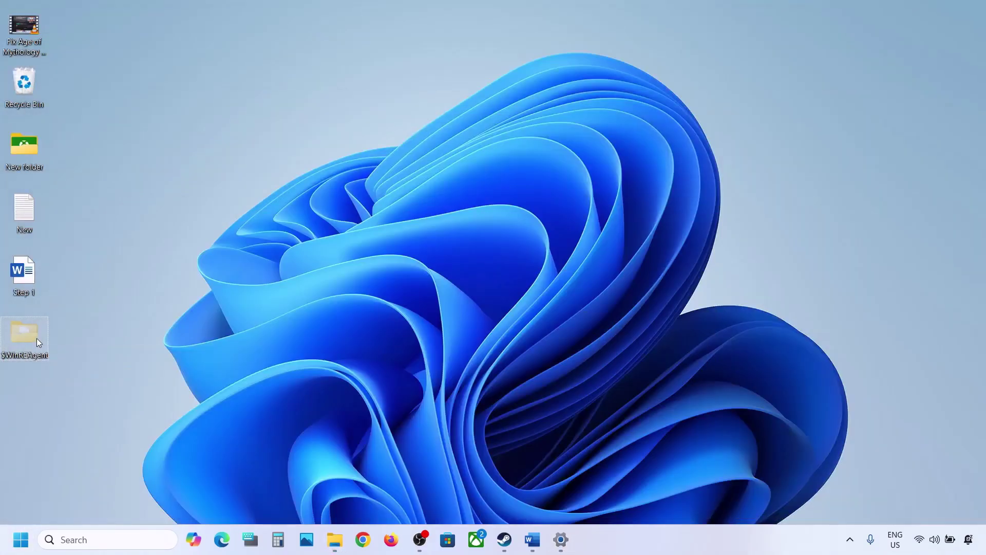
right_click(33, 338)
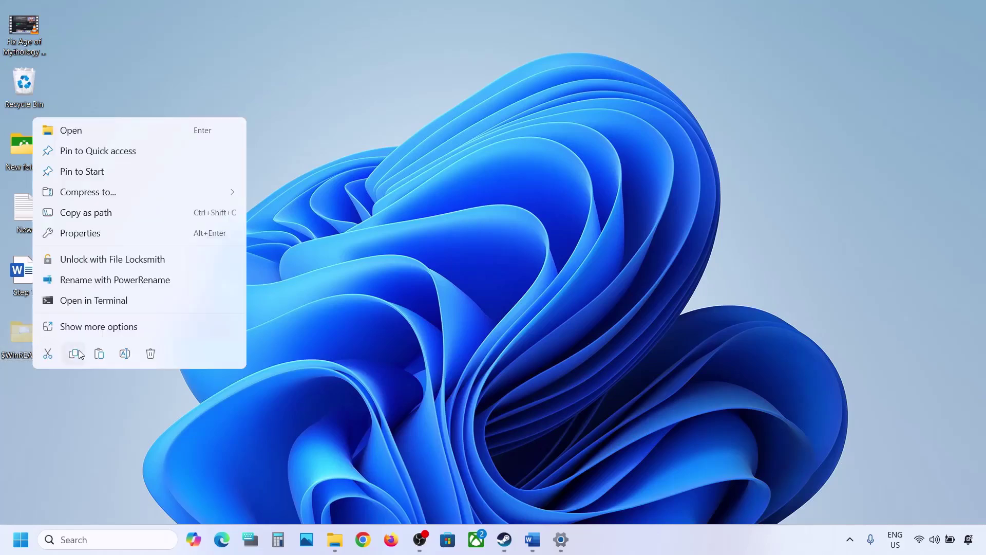
left_click(56, 358)
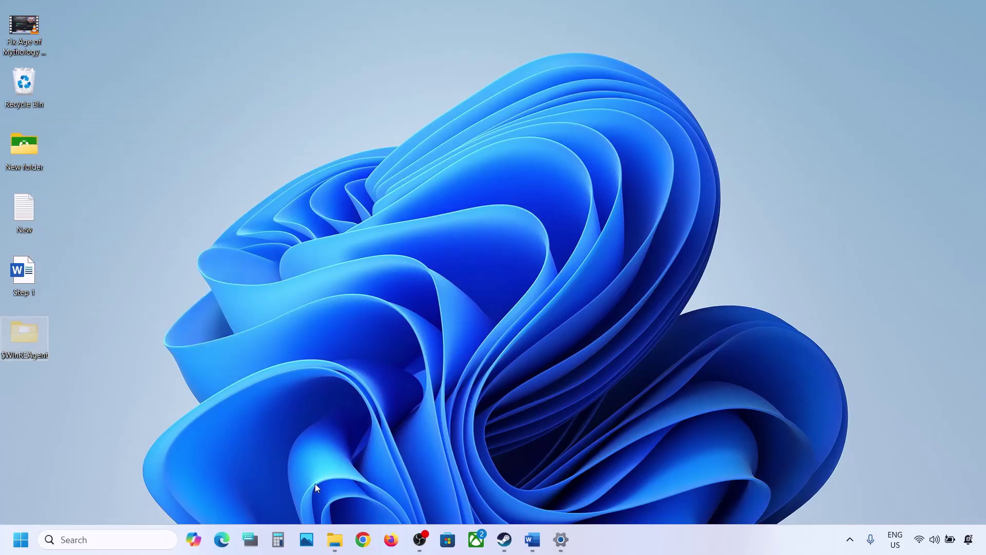
left_click(334, 540)
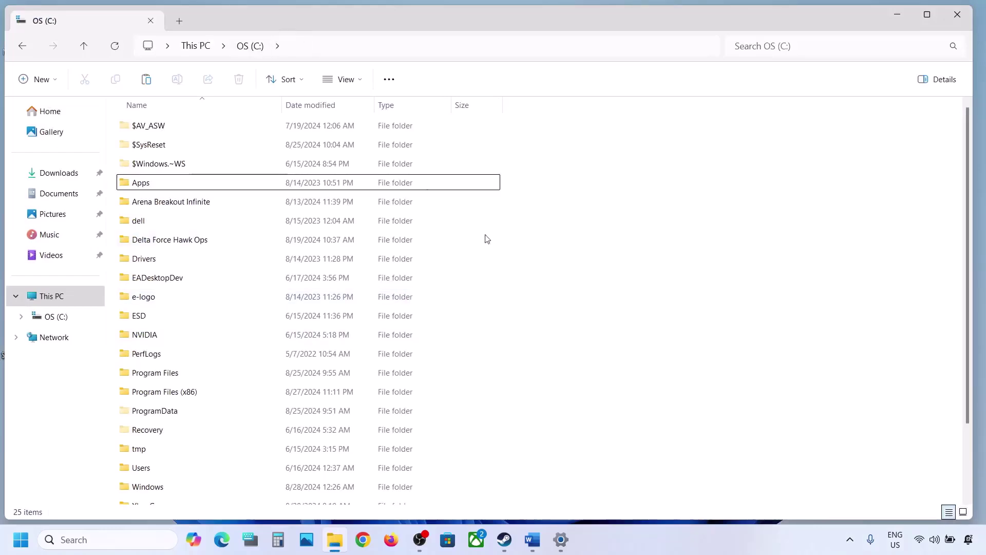
key("ctrl+v")
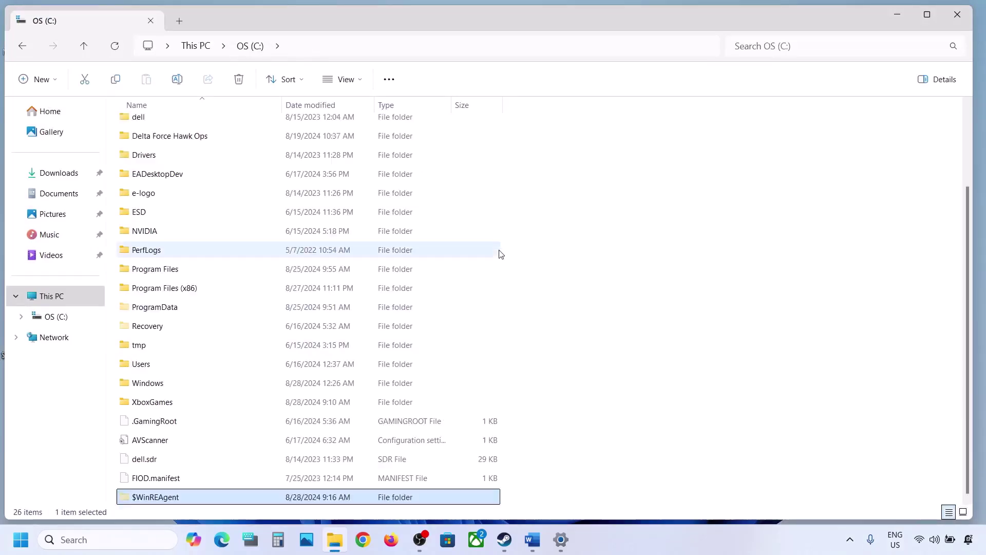
left_click(967, 14)
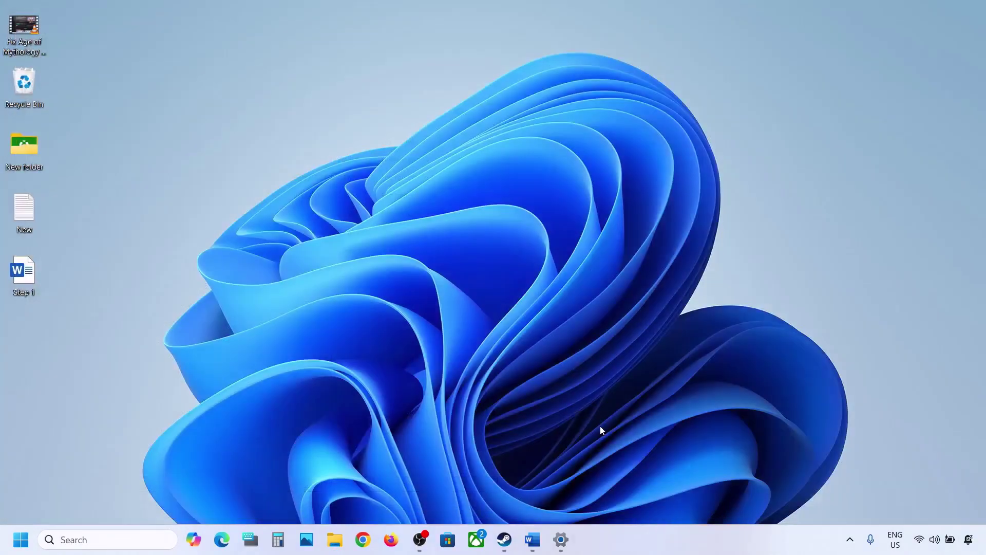
- Highlight the Step 3 label in the Word notes, then go to Settings' System page
left_click(545, 538)
scroll(277, 359, "down", 3)
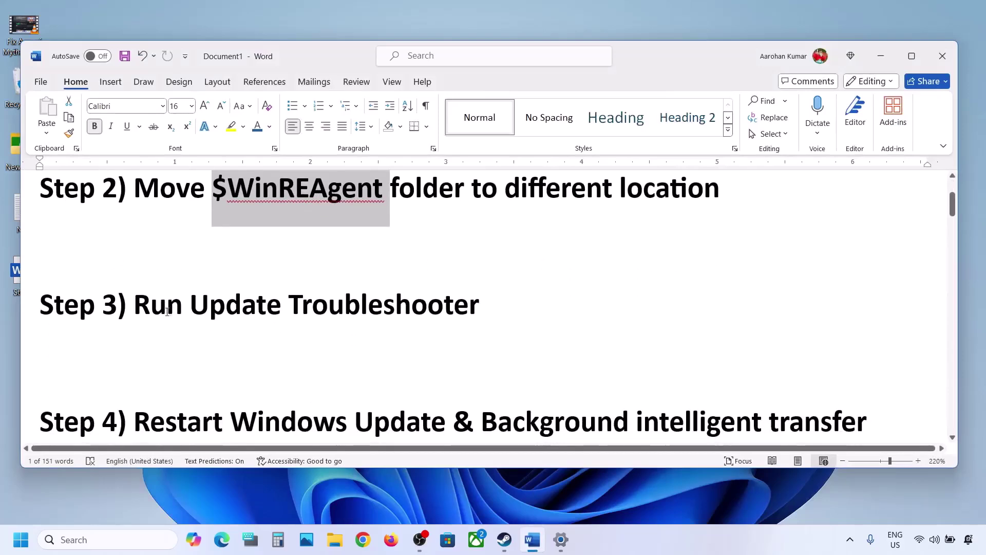
left_click_drag(143, 310, 40, 310)
key("alt+Tab")
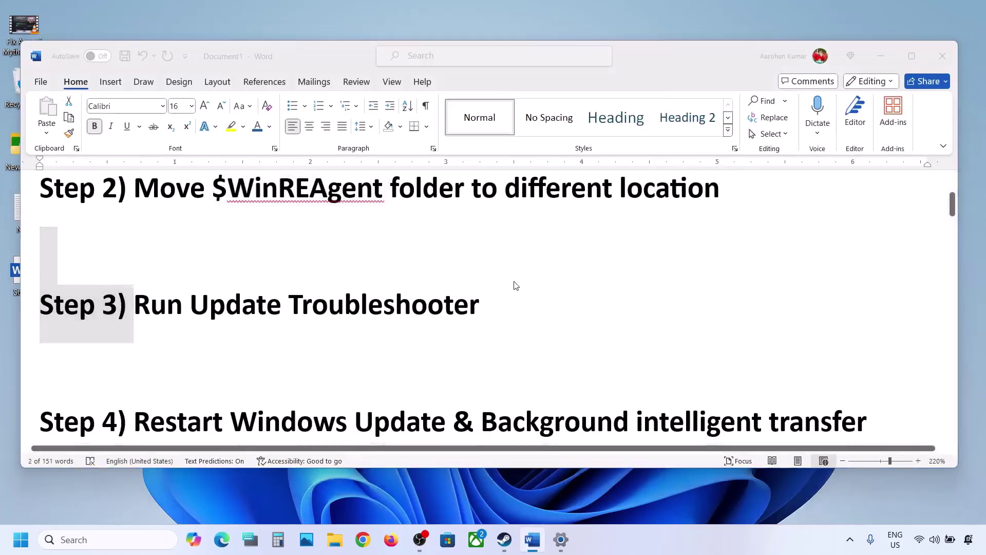
left_click(76, 171)
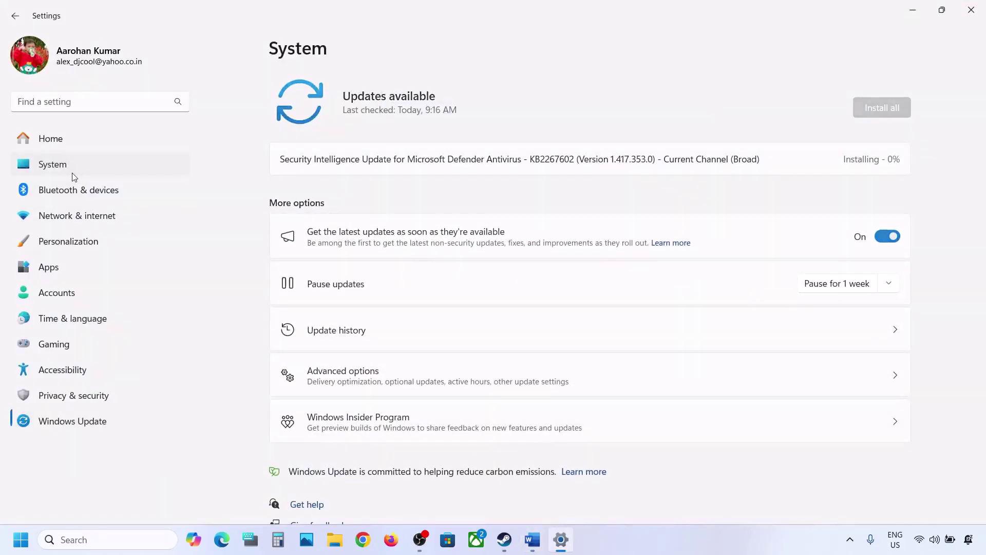
- Run the Windows Update troubleshooter from System > Troubleshoot > Other troubleshooters
scroll(355, 341, "down", 6)
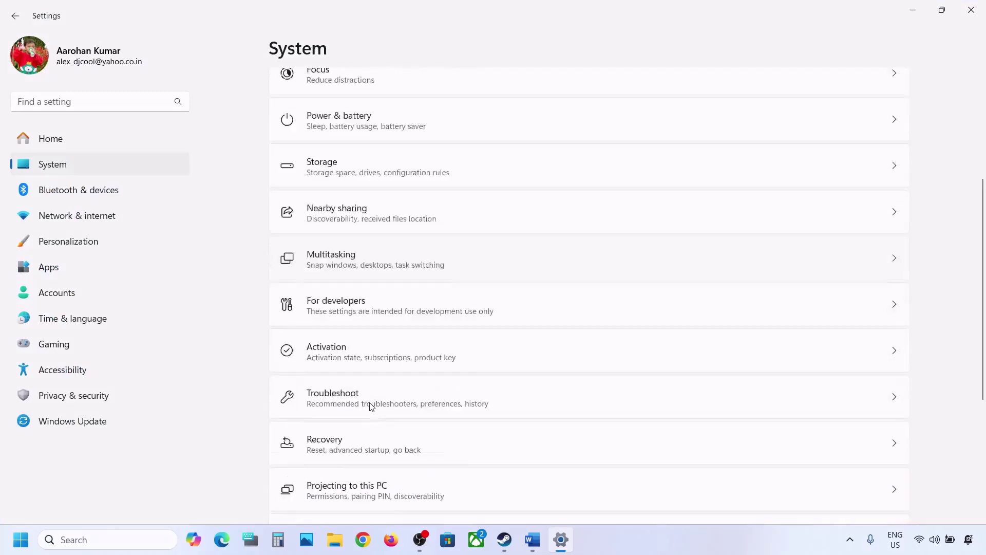
left_click(368, 358)
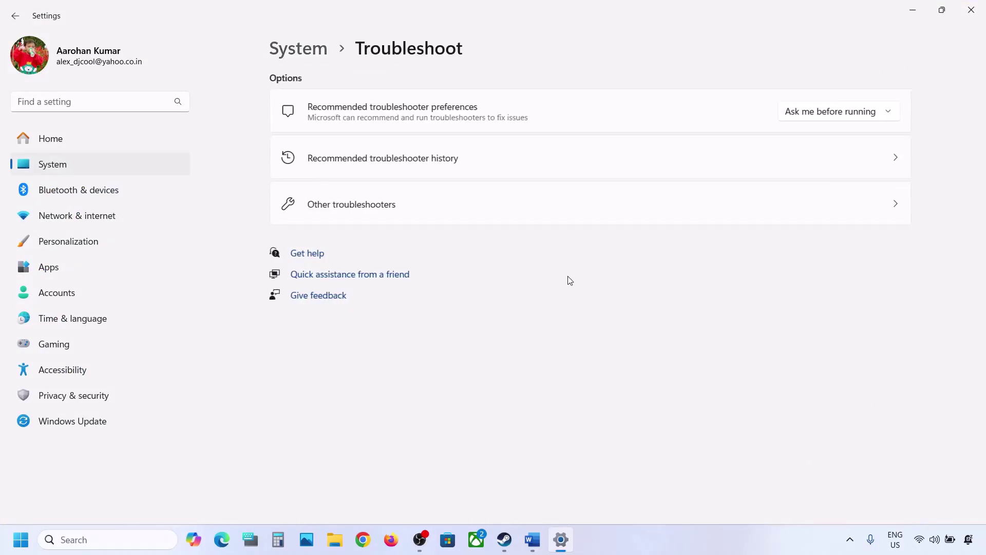
left_click(391, 213)
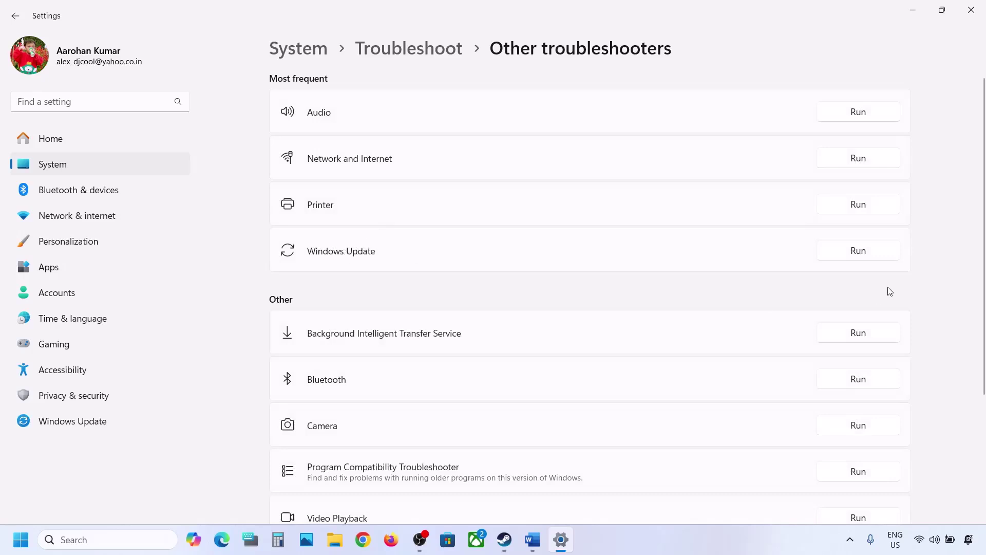
left_click(872, 257)
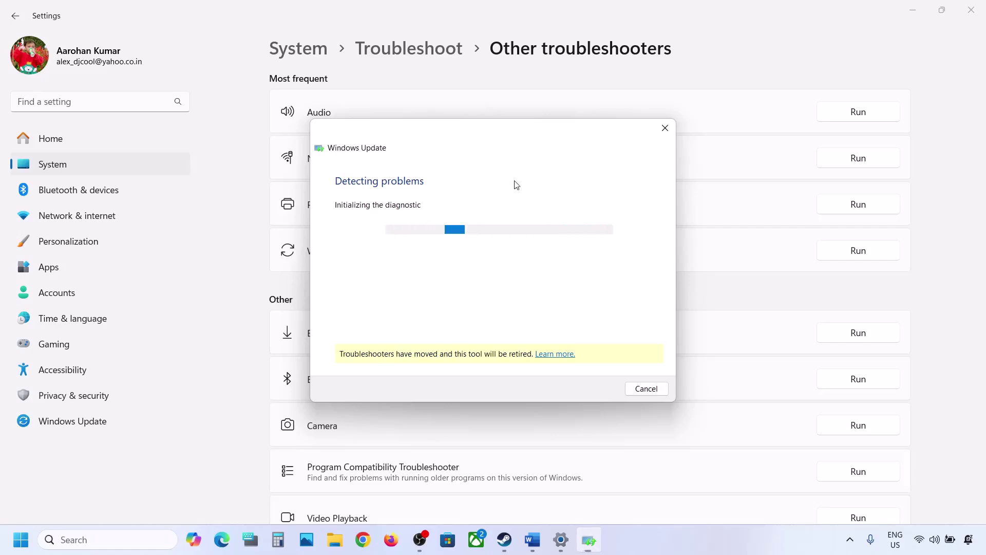
- Highlight Step 4 on restarting Windows Update and BITS, then open Services via search
left_click(532, 539)
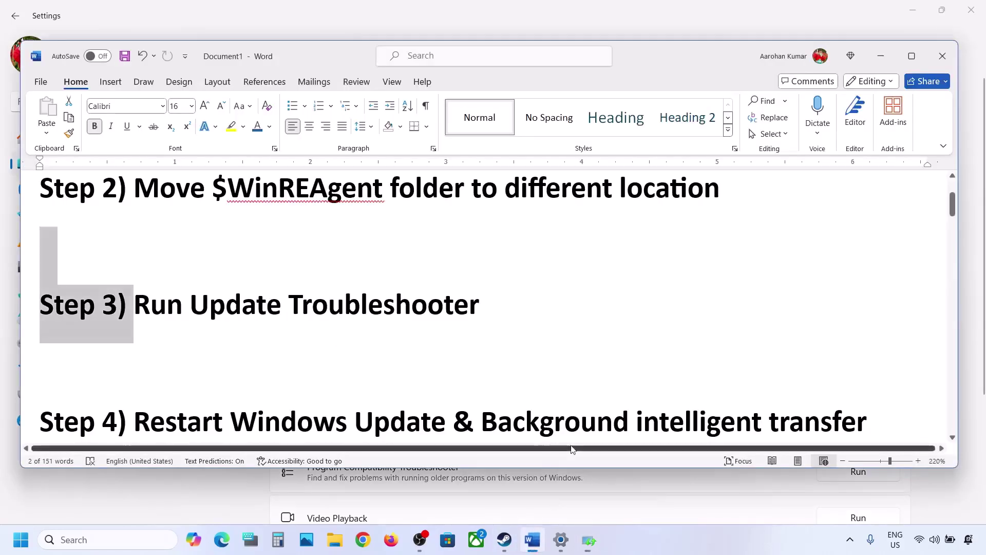
scroll(337, 339, "down", 2)
left_click_drag(135, 327, 656, 340)
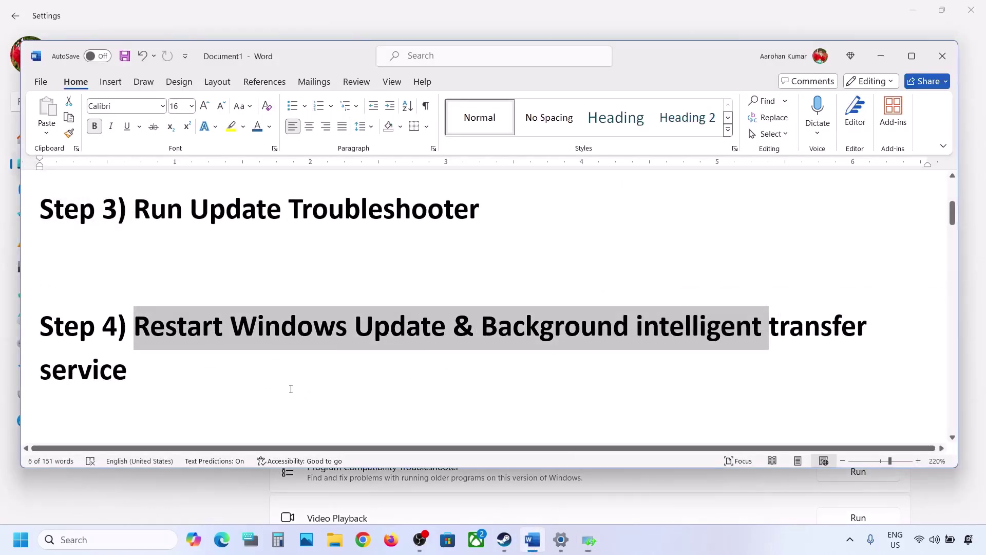
left_click(115, 539)
type("services")
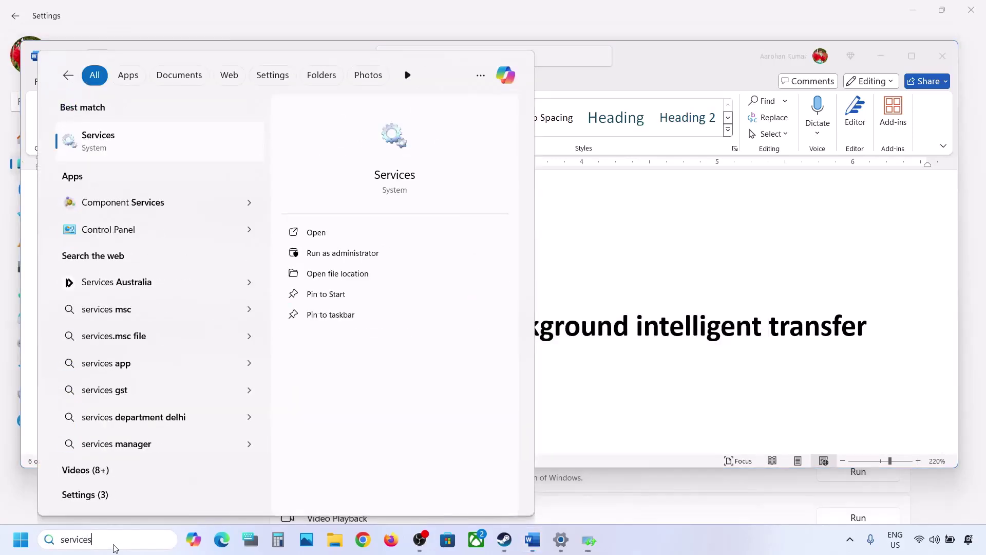
left_click(106, 138)
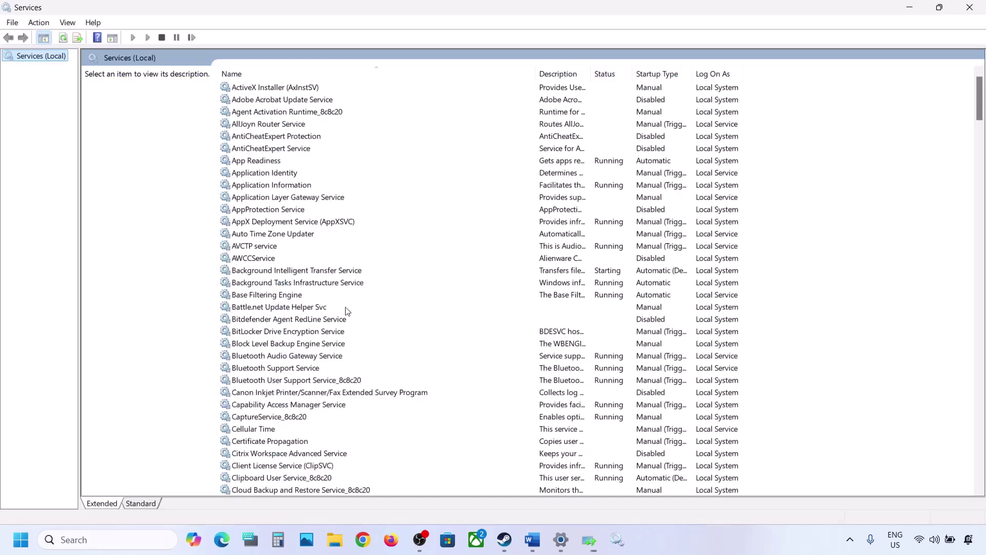
- Set the Windows Update service's startup type to Automatic, then restart the service
left_click(339, 343)
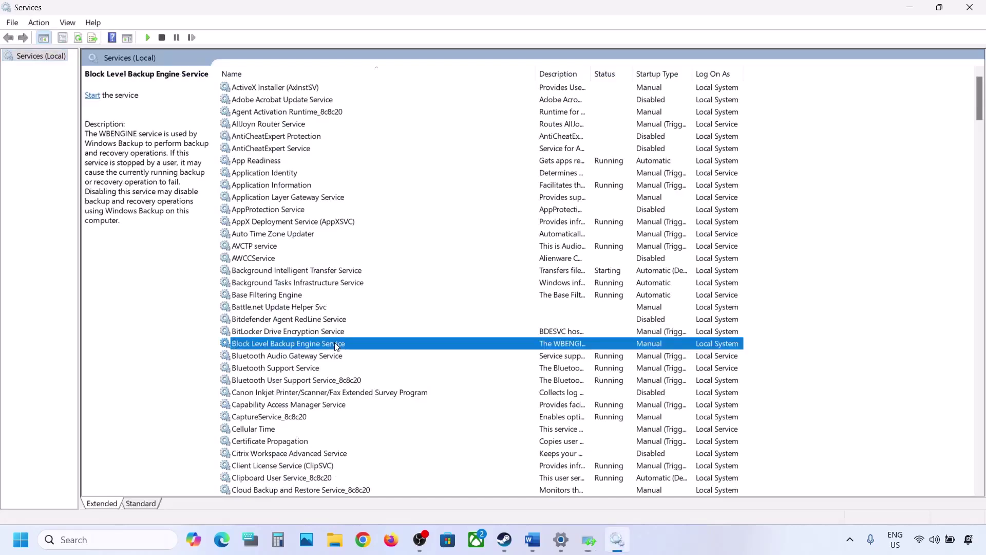
key("w")
scroll(337, 347, "down", 7)
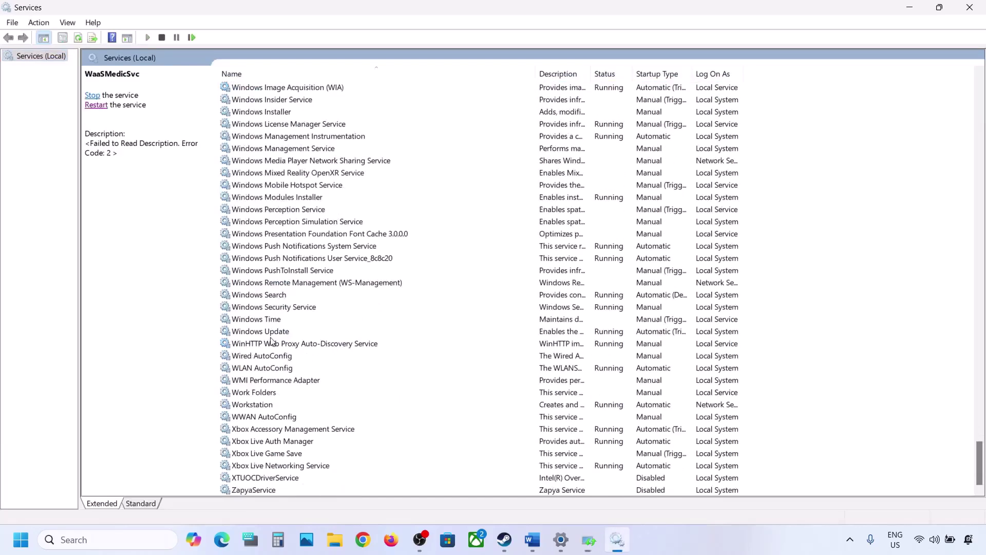
left_click(269, 334)
double_click(348, 336)
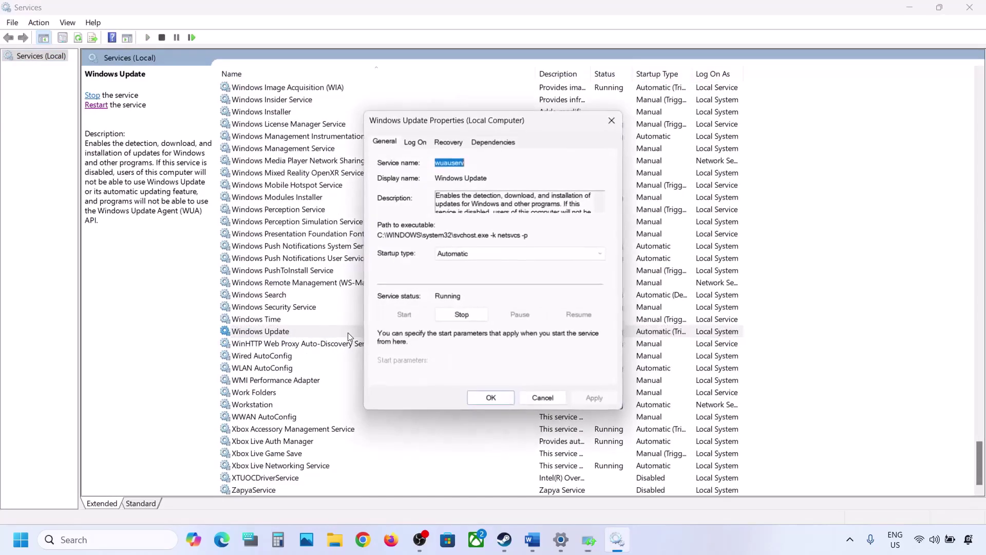
left_click(478, 254)
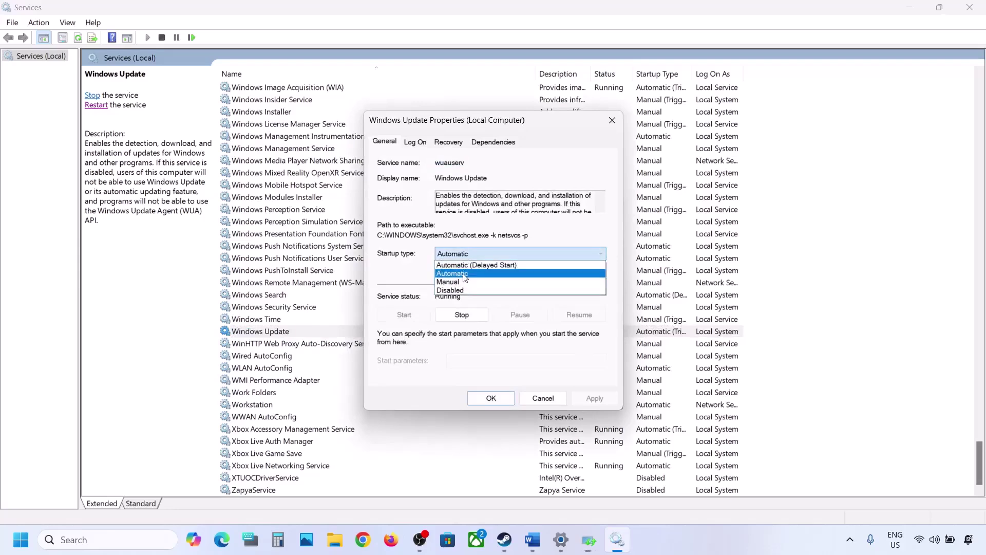
left_click(465, 278)
left_click(584, 397)
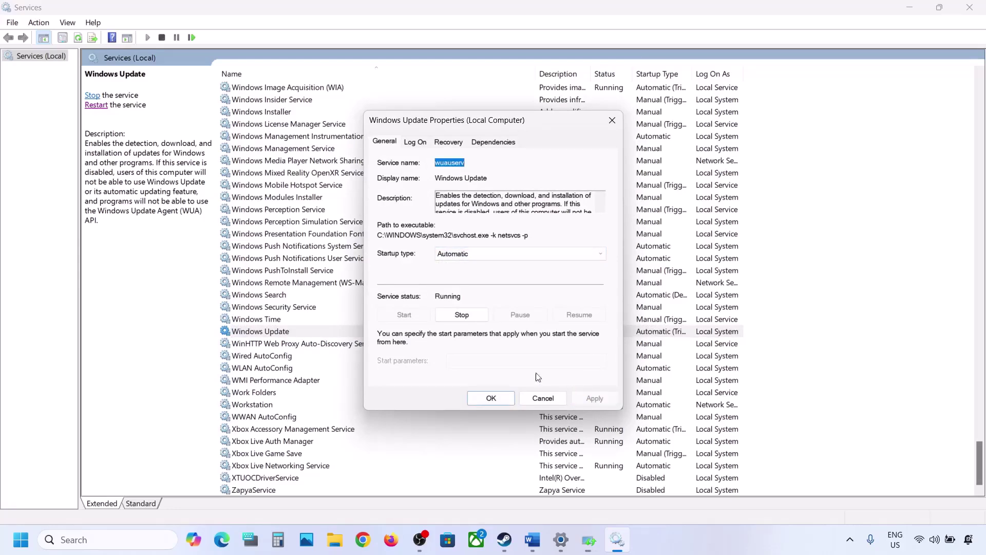
left_click(491, 398)
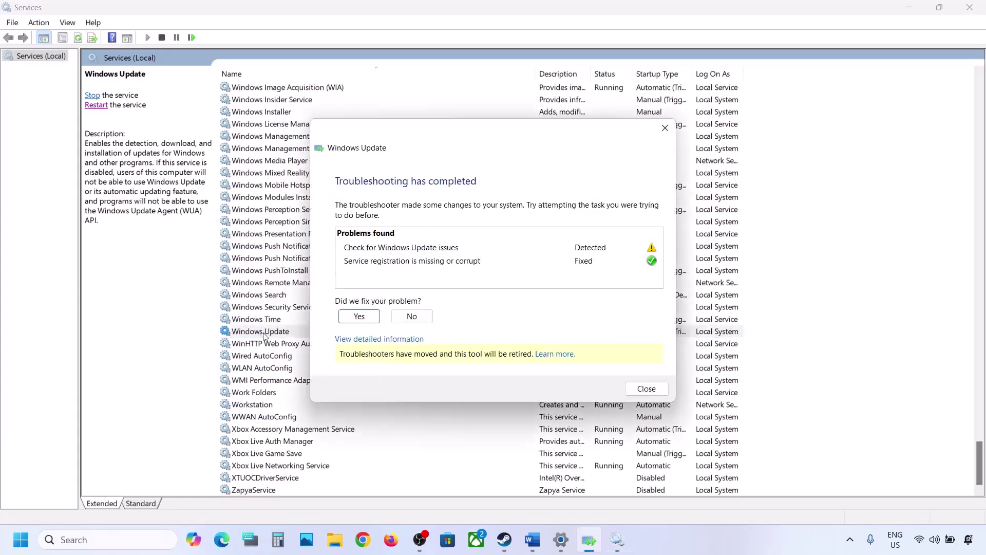
right_click(271, 330)
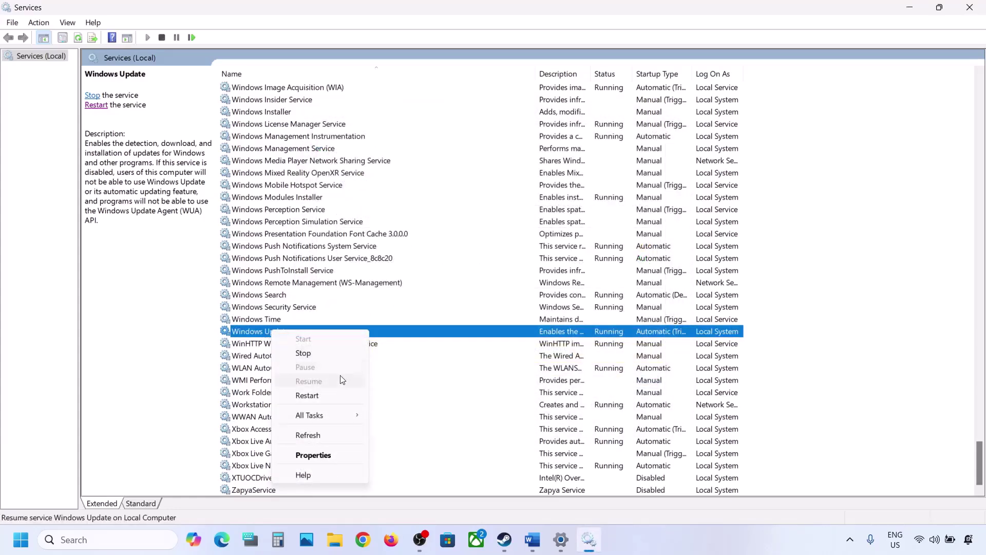
left_click(316, 395)
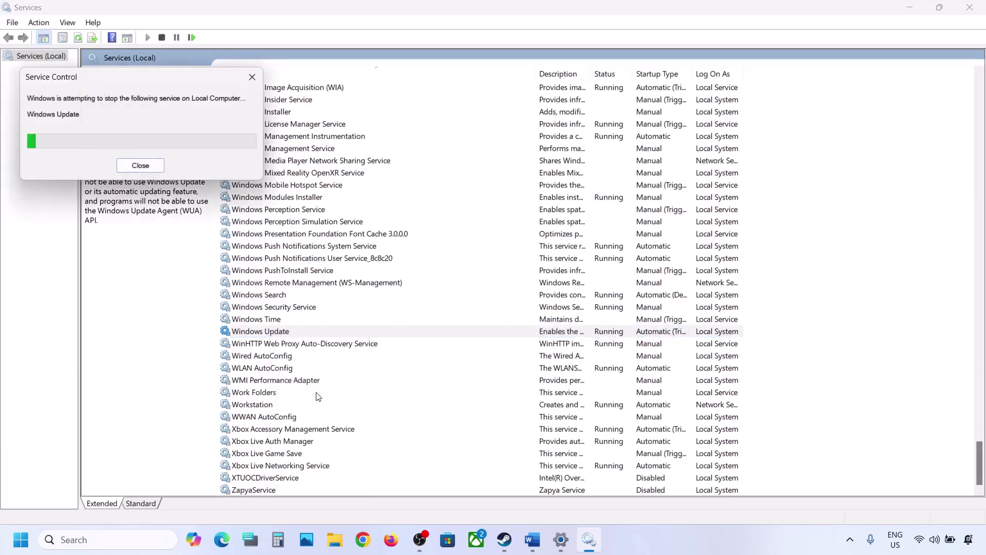
- Change Background Intelligent Transfer Service startup from delayed to Automatic and restart it
left_click(324, 272)
key("b")
scroll(313, 266, "up", 5)
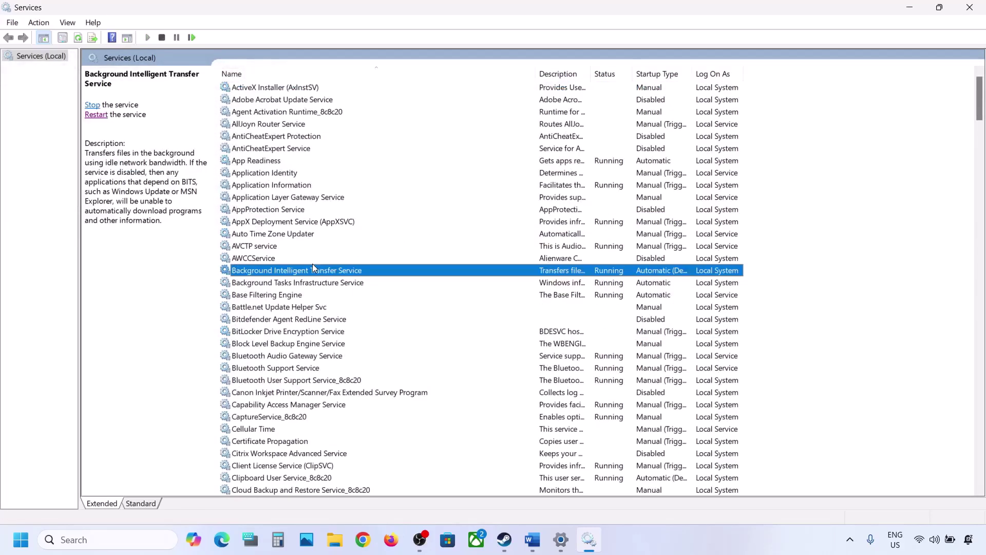
double_click(334, 272)
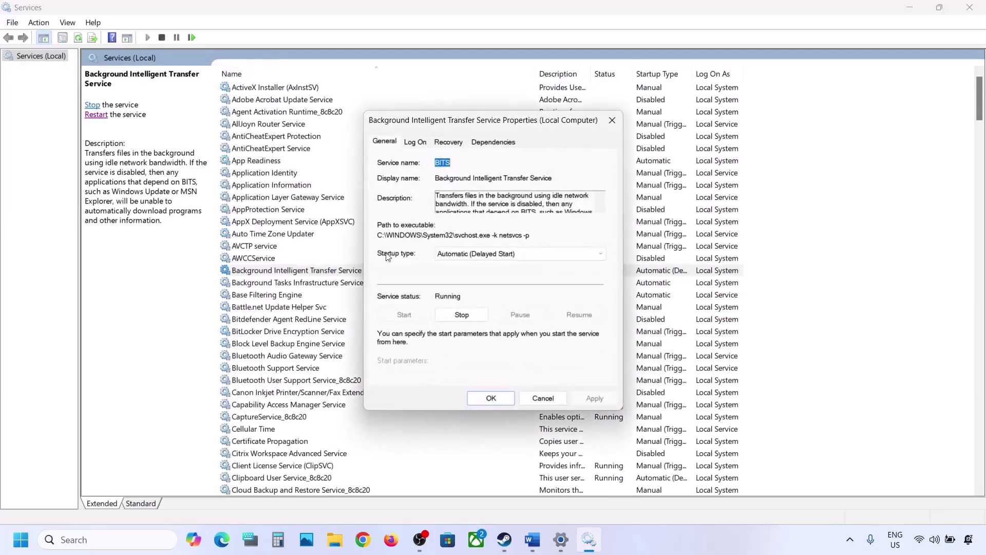
left_click(481, 252)
left_click(474, 275)
left_click(586, 399)
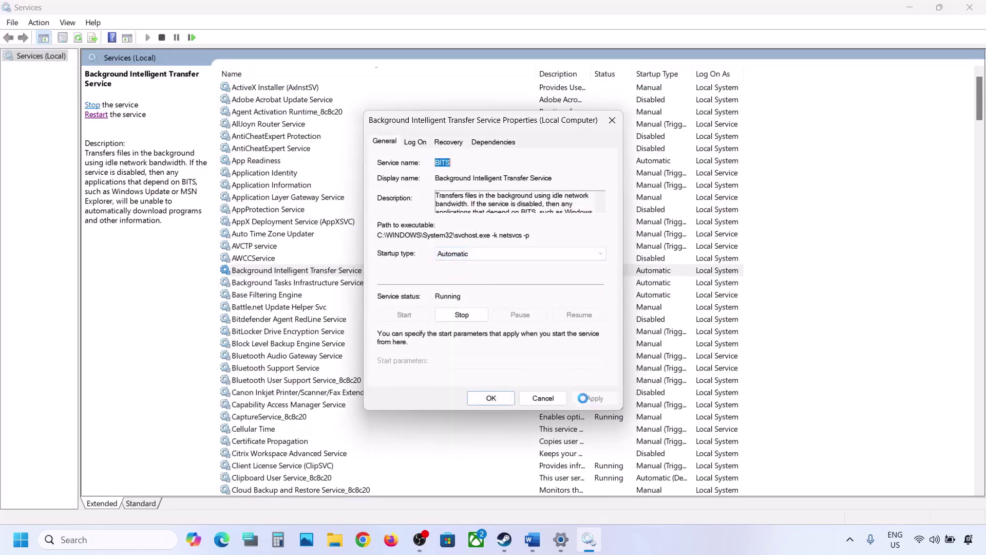
left_click(482, 400)
right_click(315, 275)
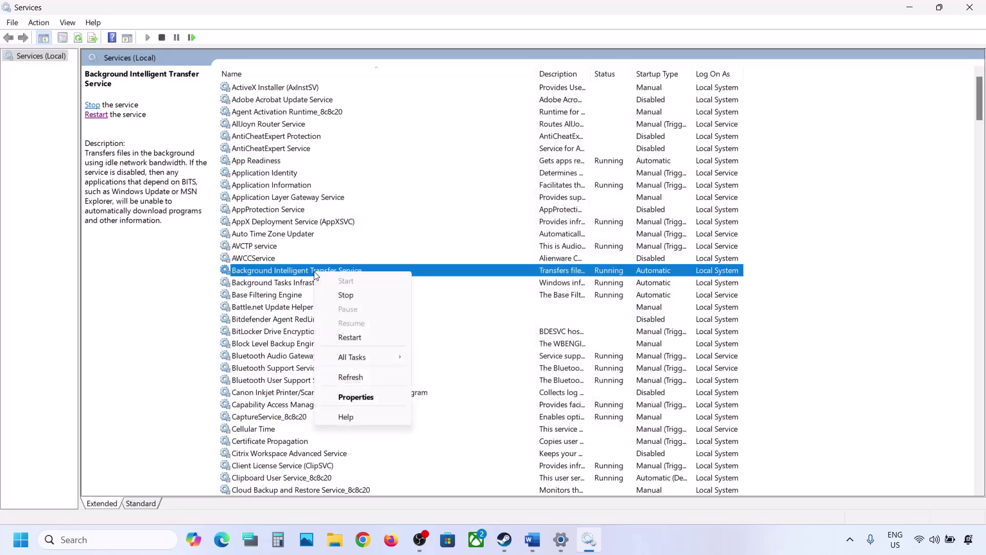
left_click(364, 338)
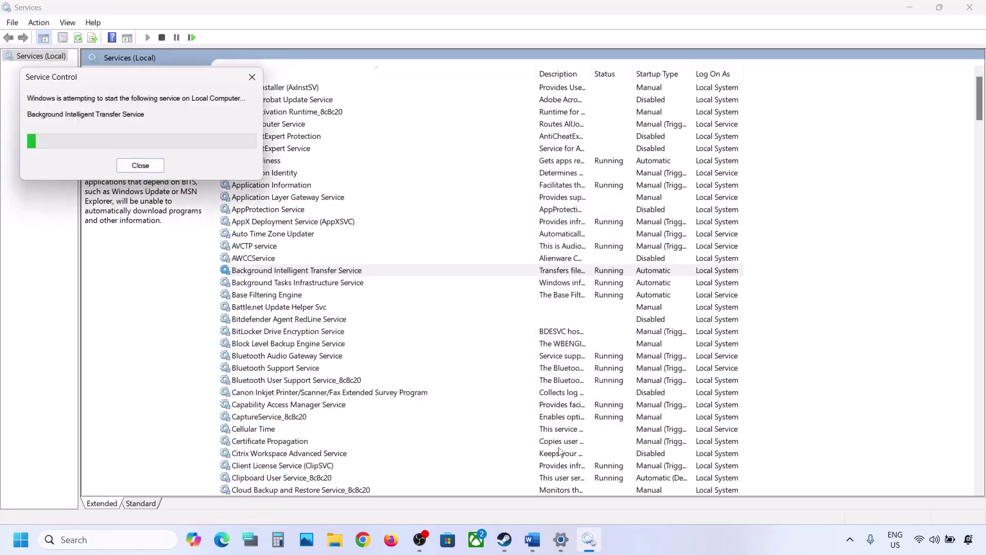
mouse_move(533, 543)
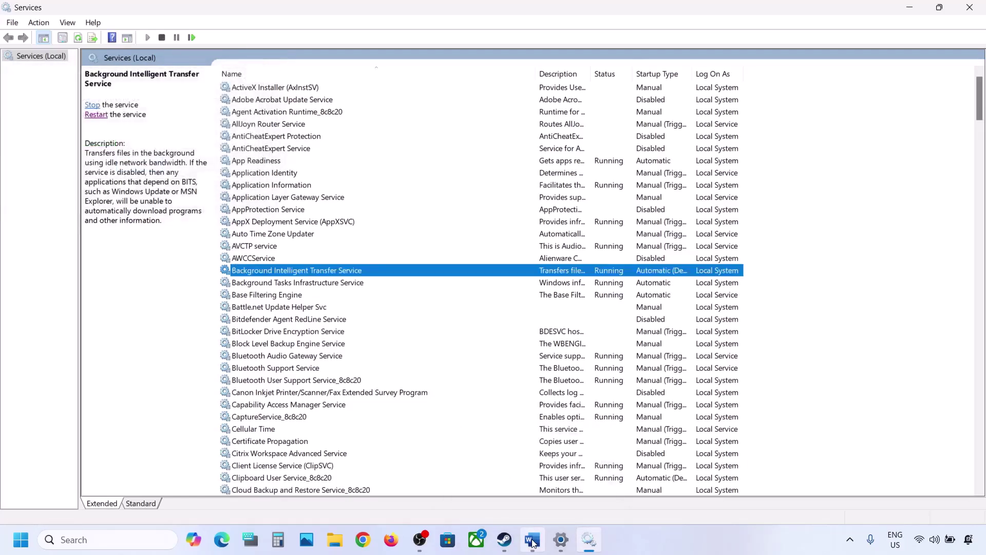
left_click(533, 541)
- Copy the Microsoft Windows 11 download link from the Word notes and open a blank Chrome tab
scroll(354, 399, "down", 3)
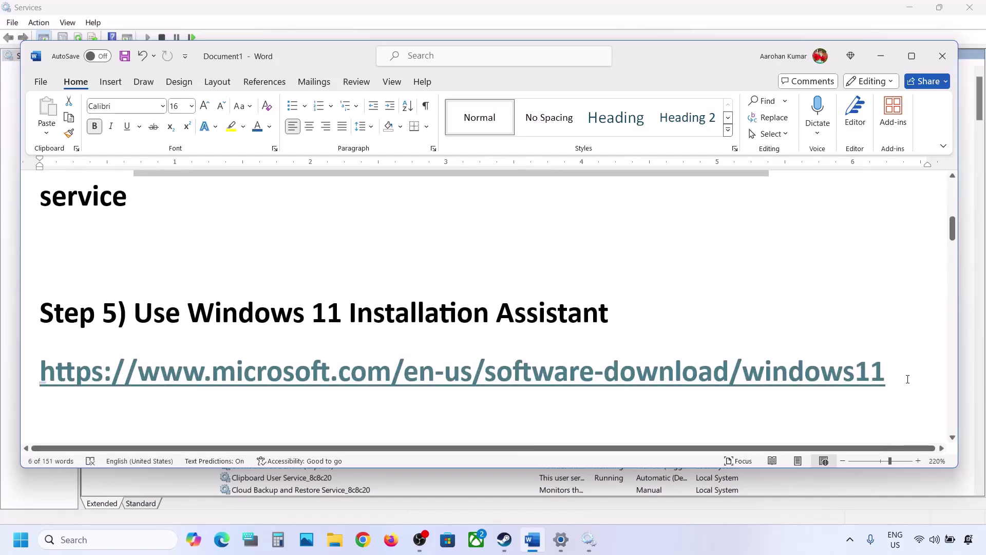
left_click_drag(903, 378, 82, 388)
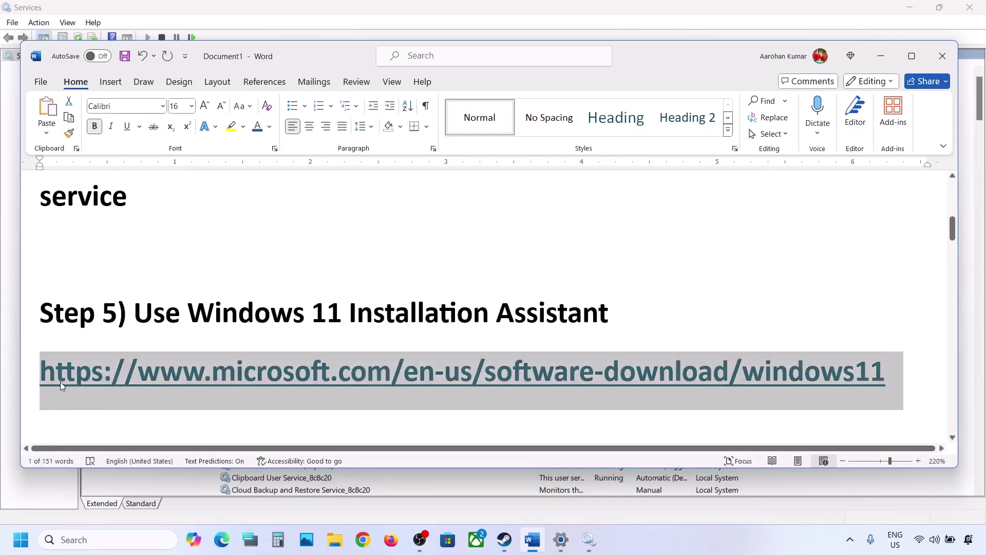
right_click(203, 363)
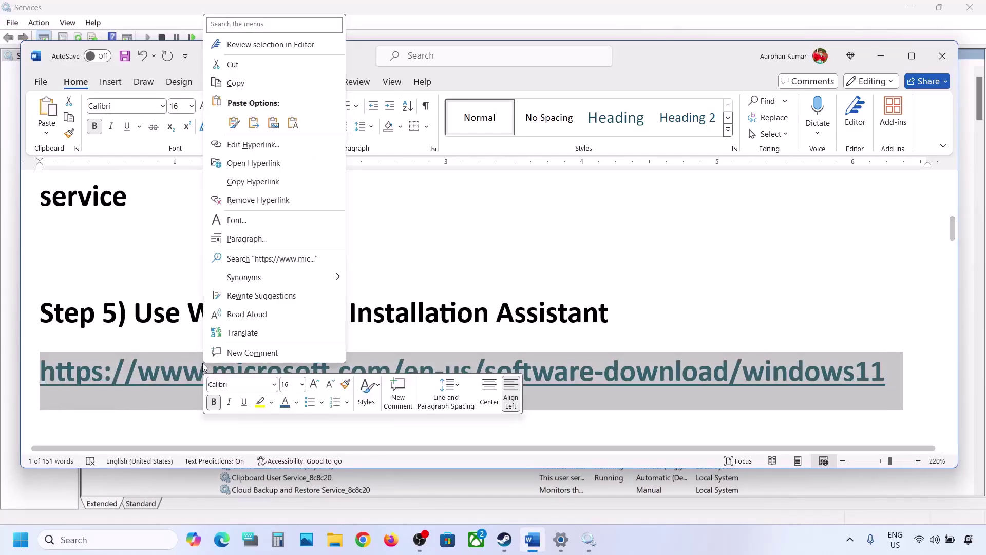
left_click(239, 88)
left_click(362, 537)
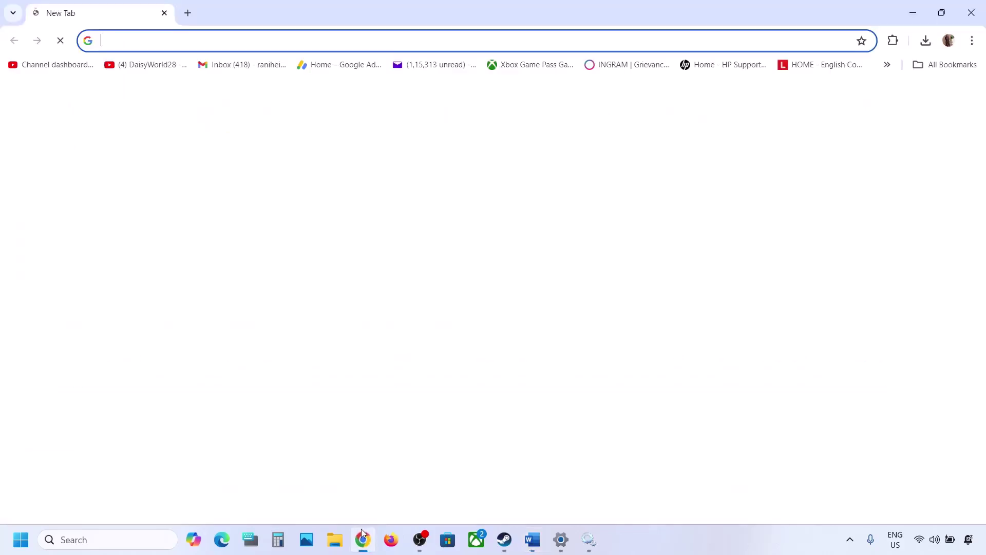
- Load the Download Windows 11 page, download the Installation Assistant and launch it
key("ctrl+v")
key("Return")
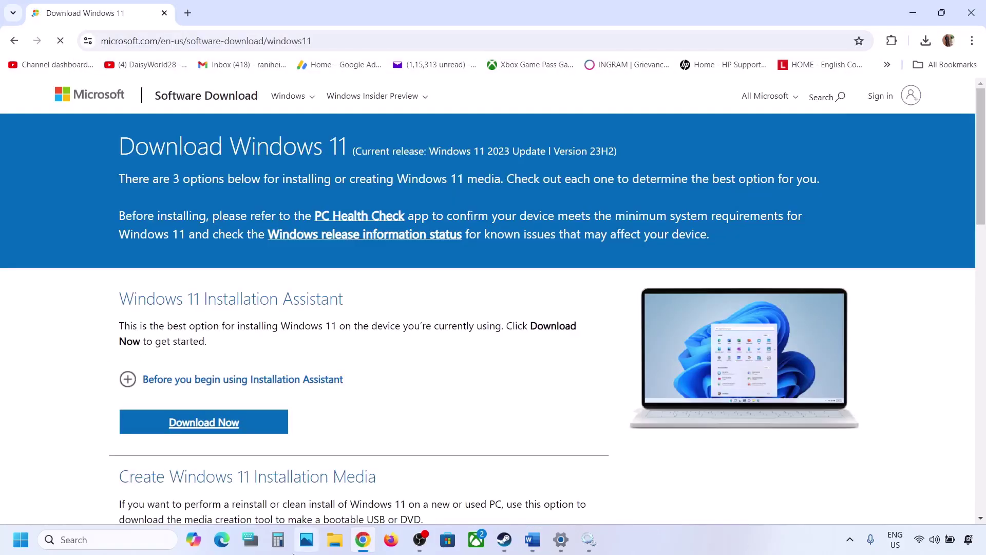
left_click_drag(121, 348, 378, 348)
scroll(378, 348, "down", 3)
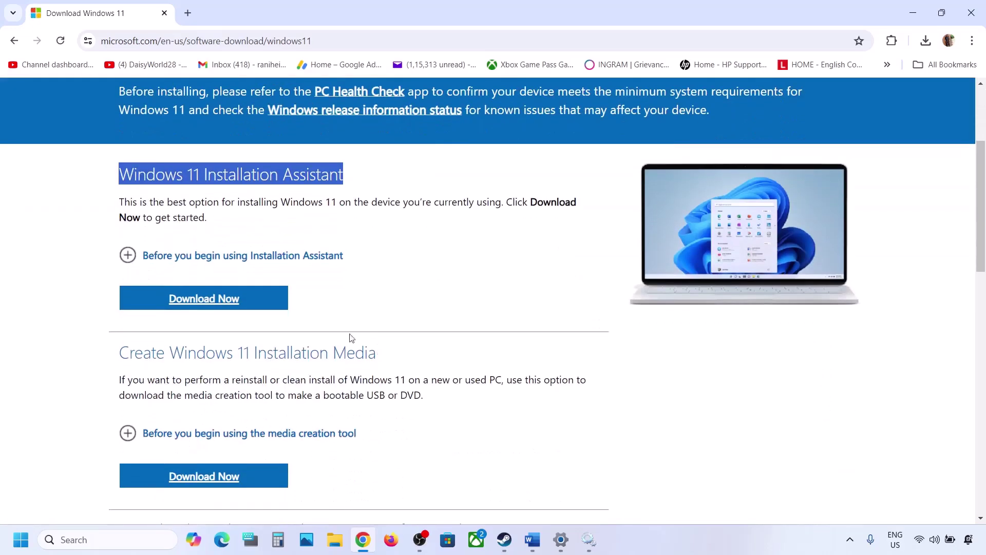
left_click(222, 303)
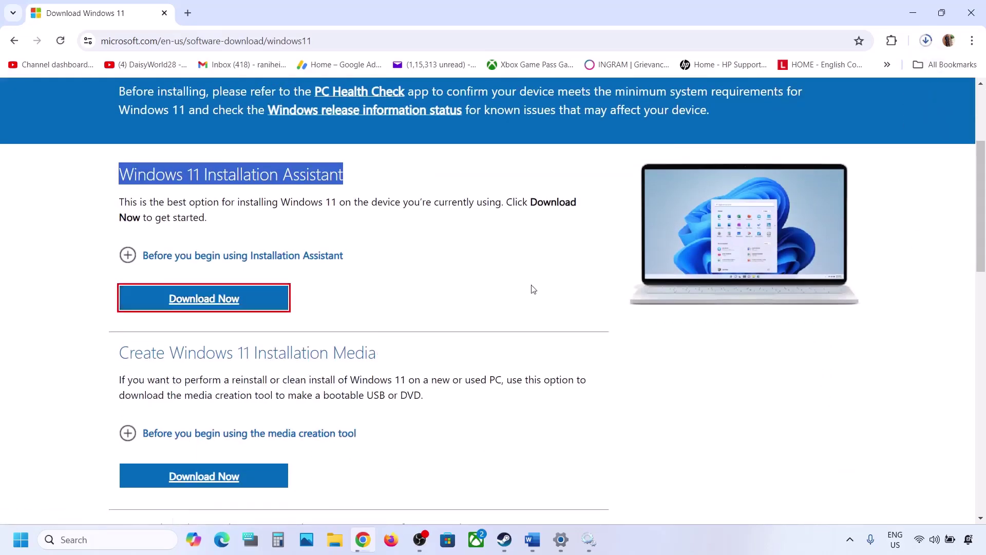
left_click(792, 71)
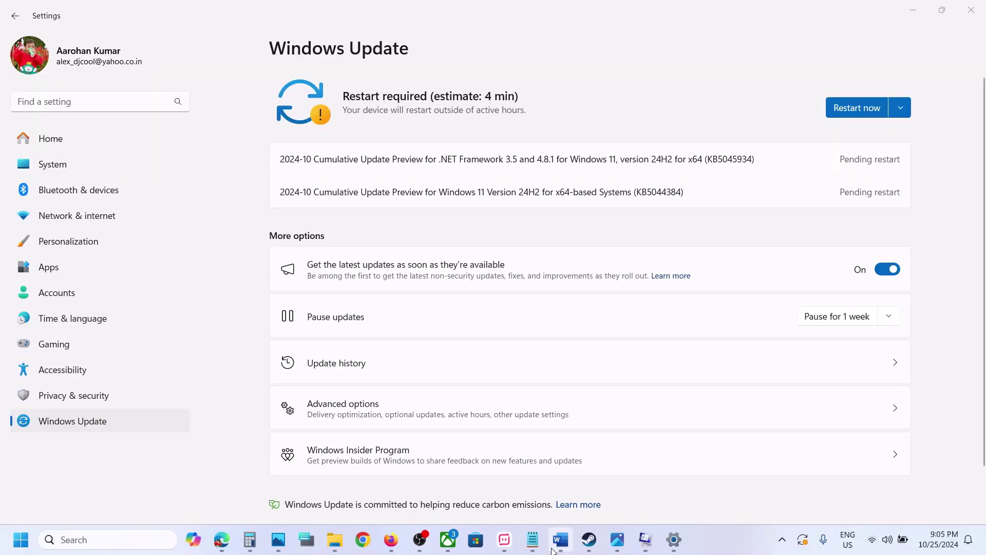
- Copy the Step 6 Microsoft Update Catalog link from Word and open it in Chrome
left_click(559, 542)
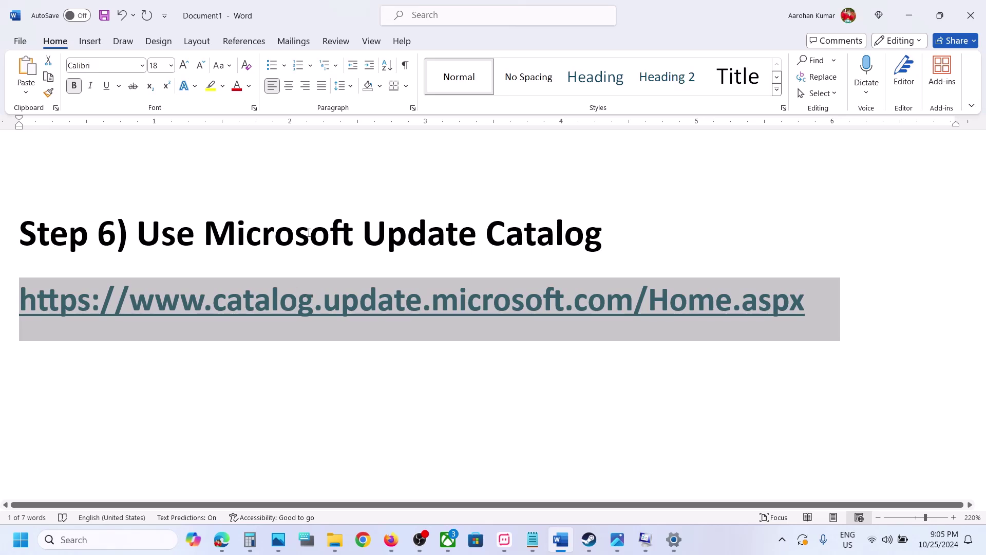
left_click(310, 237)
triple_click(840, 291)
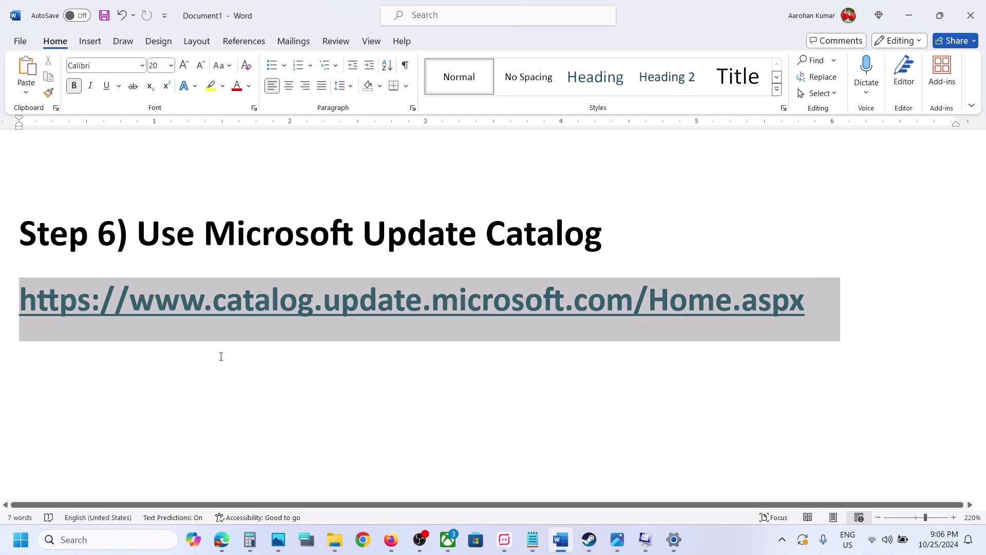
left_click(363, 540)
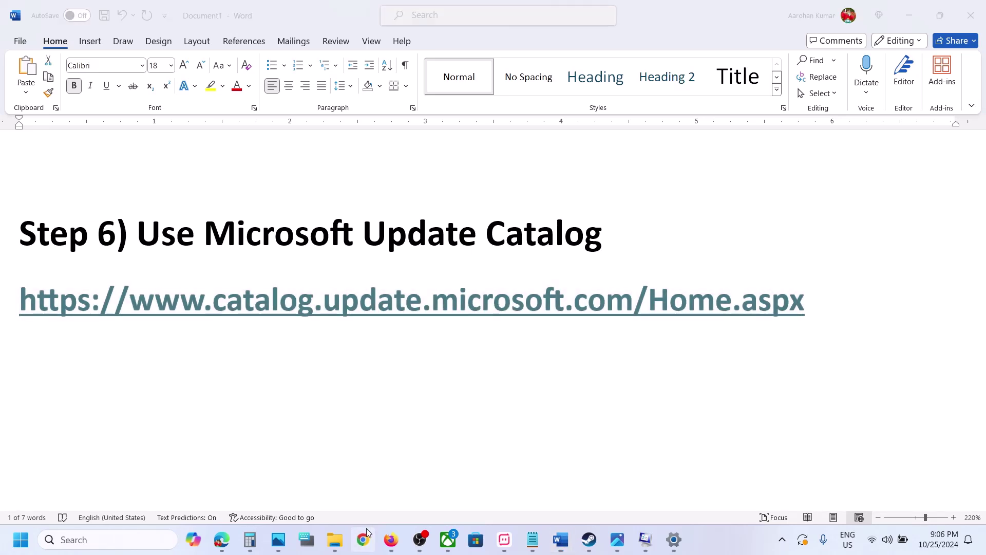
key("ctrl+v")
key("Return")
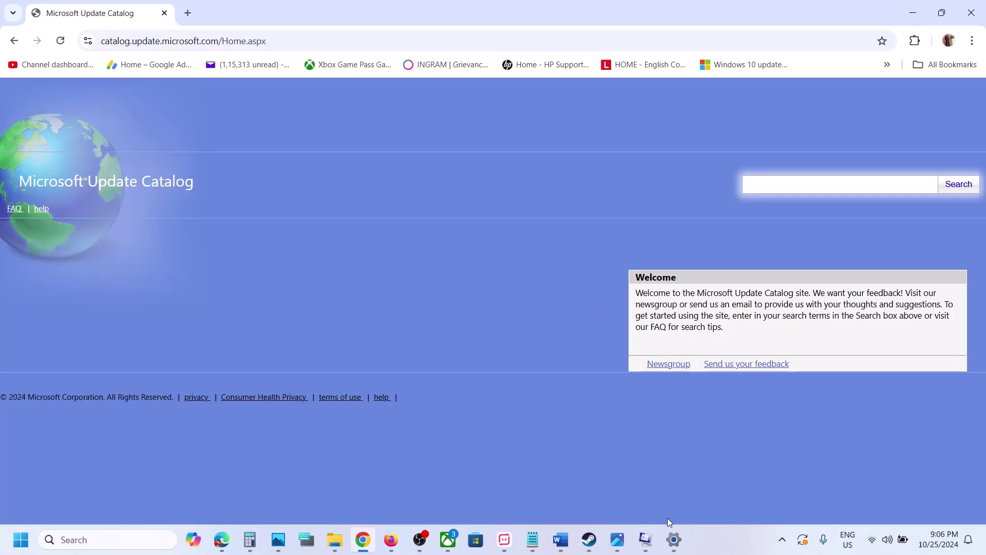
- Copy KB5044384 from the Windows Update settings page and search for it in the Update Catalog
left_click(673, 540)
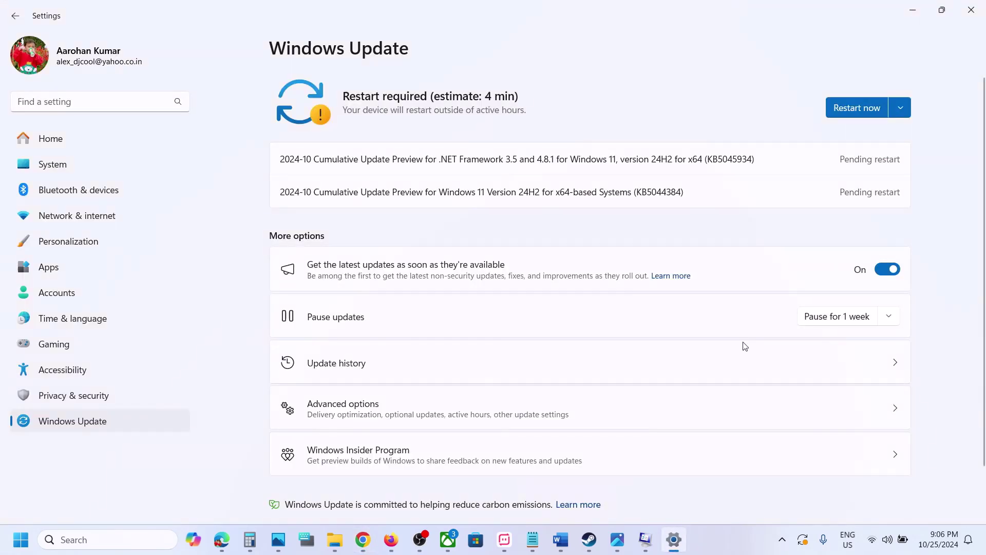
double_click(670, 194)
left_click(670, 193)
left_click(909, 14)
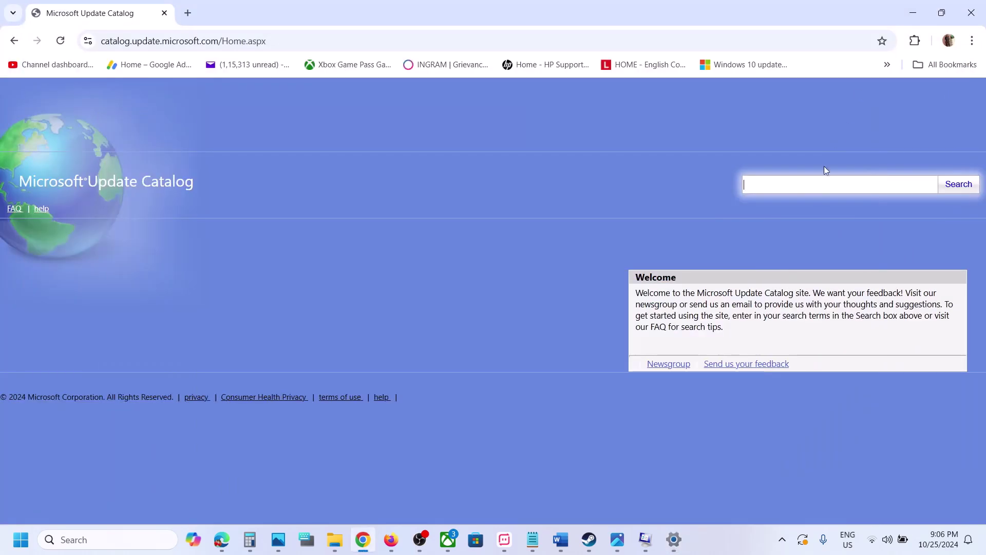
left_click(813, 190)
key("ctrl+v")
left_click(961, 183)
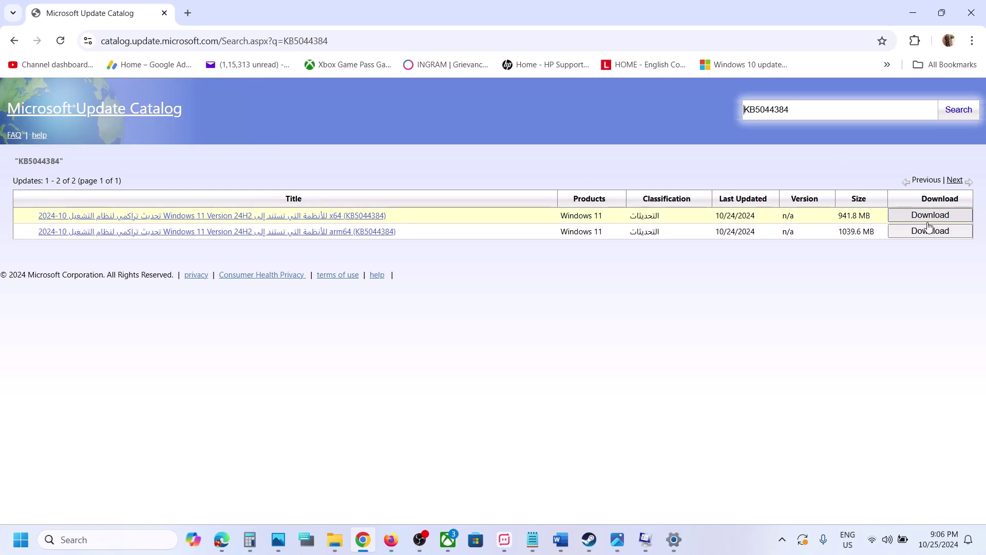
- Download the x64 KB5044384 .msu package from the first search result
left_click(944, 218)
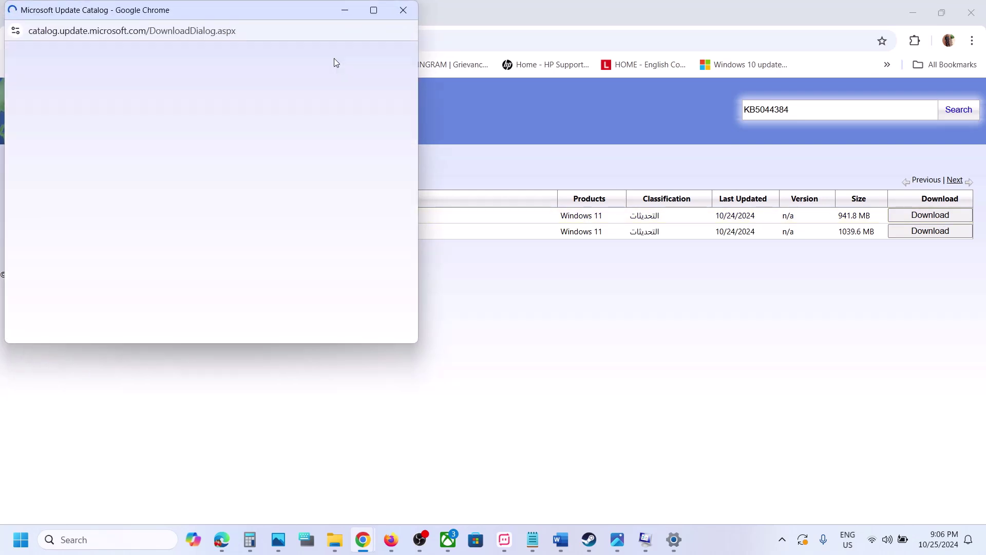
left_click_drag(285, 8, 411, 75)
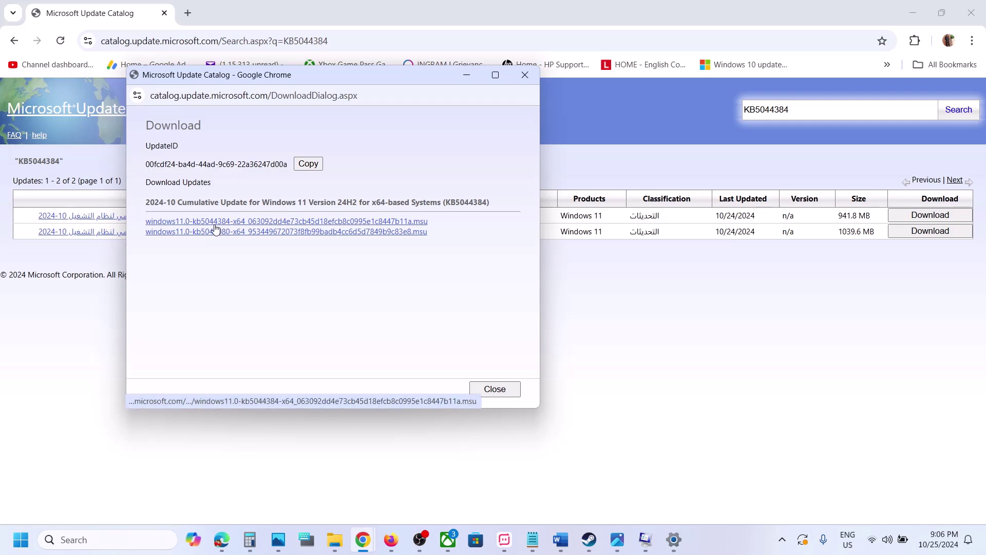
left_click(232, 222)
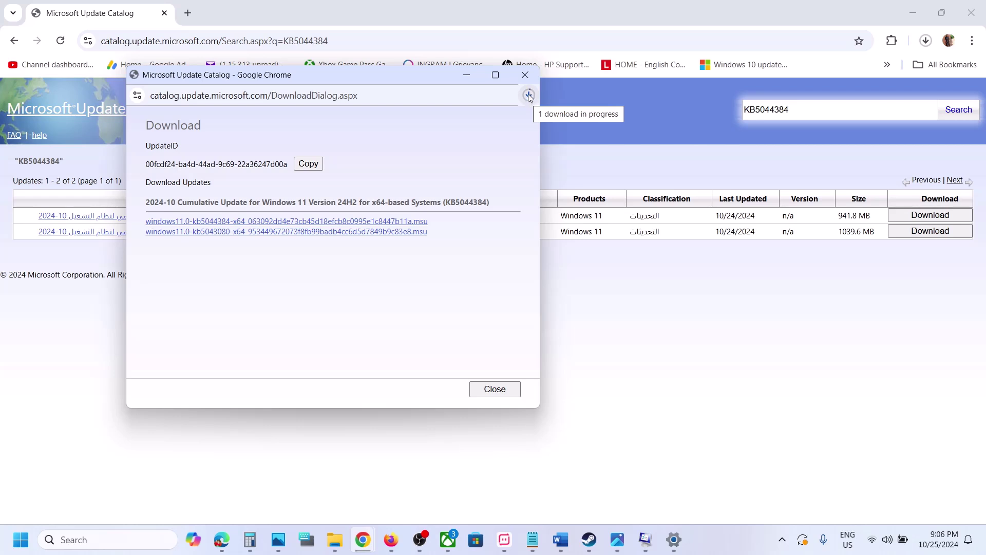
- Copy the reset command lines from 'SC config trustedinstaller start=auto' to 'net start appidsvc'
left_click(719, 529)
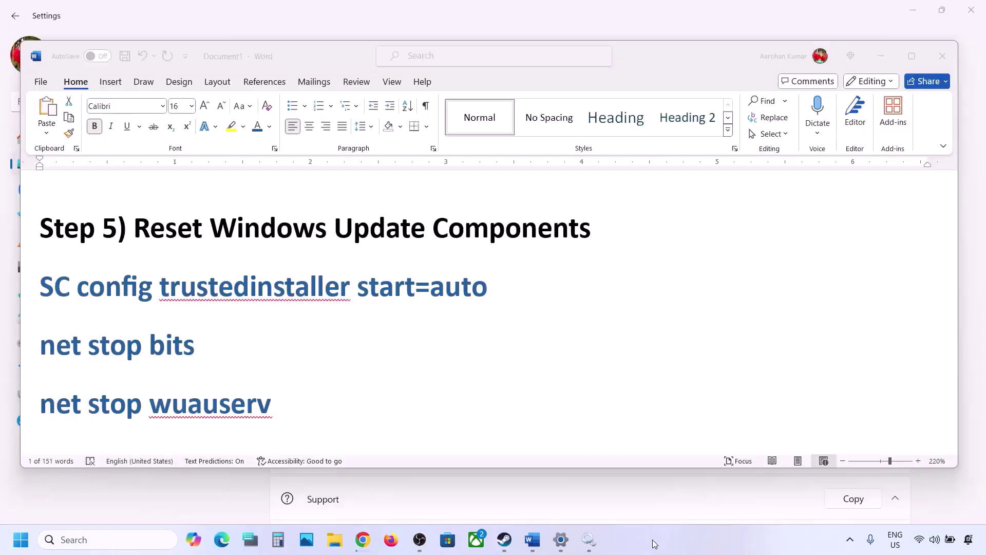
left_click(158, 236)
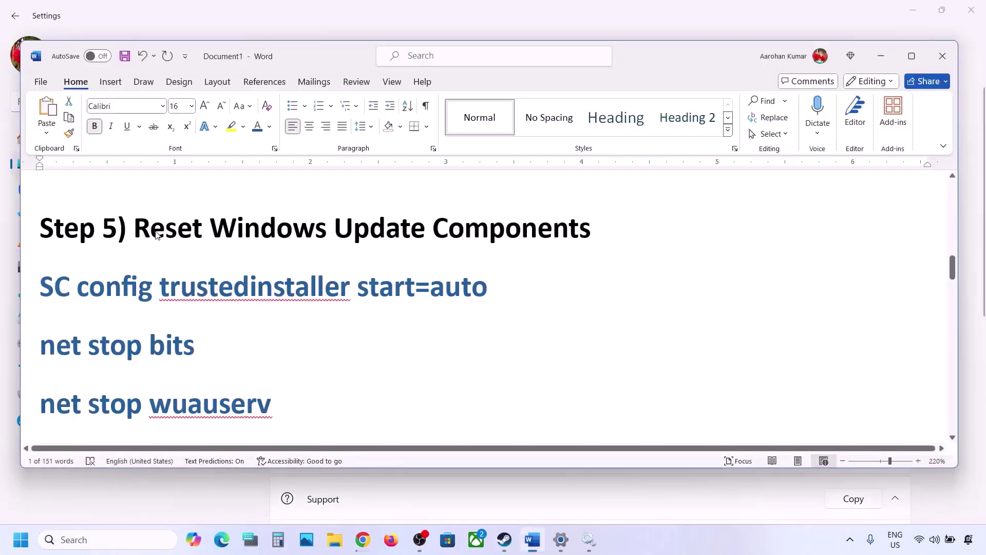
left_click_drag(135, 226, 591, 234)
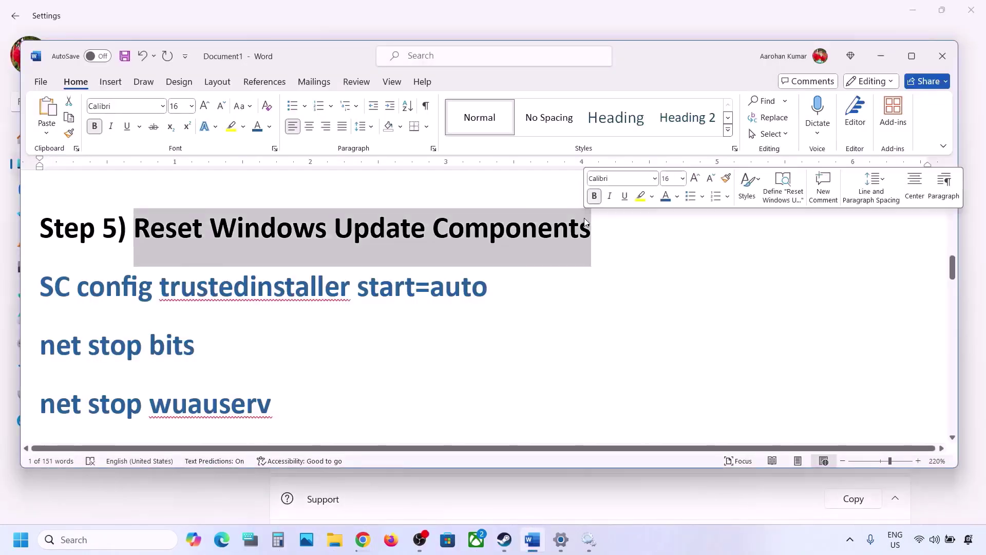
left_click(41, 283)
key("shift+Down")
key("shift+Down")
key("shift+Down")
key("shift+Down")
key("shift+Down")
key("shift+Down")
key("shift+Down")
key("shift+Down")
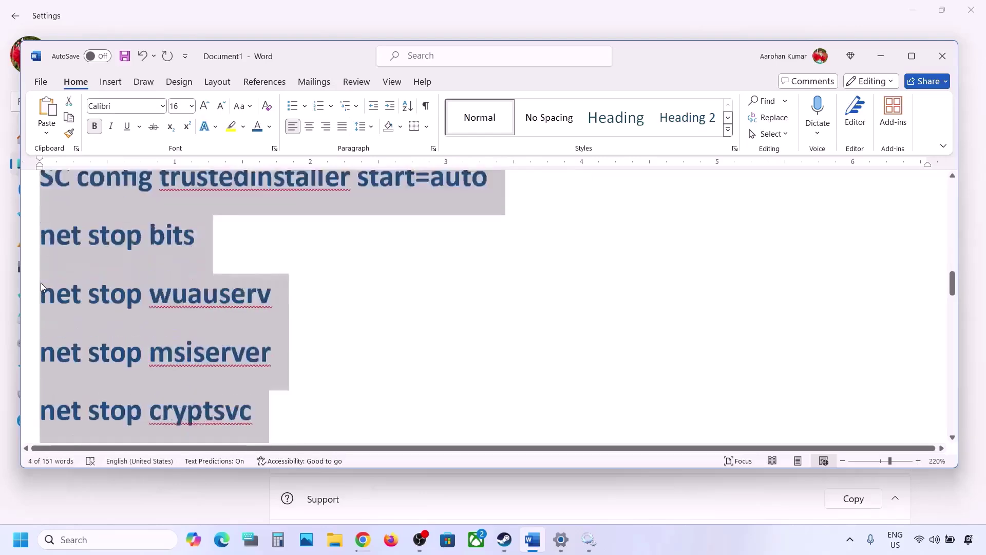
key("shift+Down")
key("shift+Down")
key("shift+Down")
key("shift+Down")
key("shift+Down")
key("shift+Down")
key("shift+Down")
key("shift+Down")
key("shift+Down")
key("shift+Down")
key("shift+Down")
key("shift+Down")
key("shift+Down")
key("shift+Down")
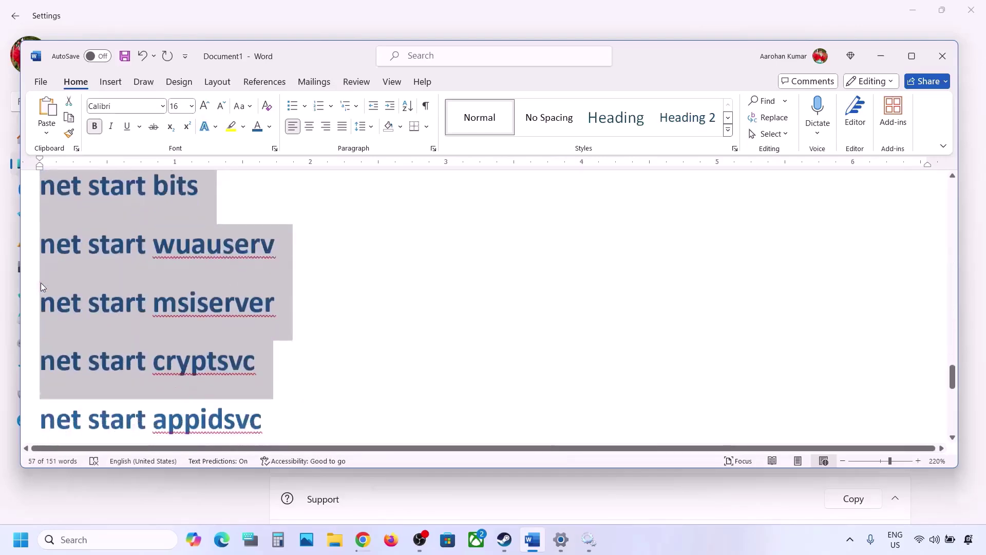
key("shift+Down")
key("shift+Up")
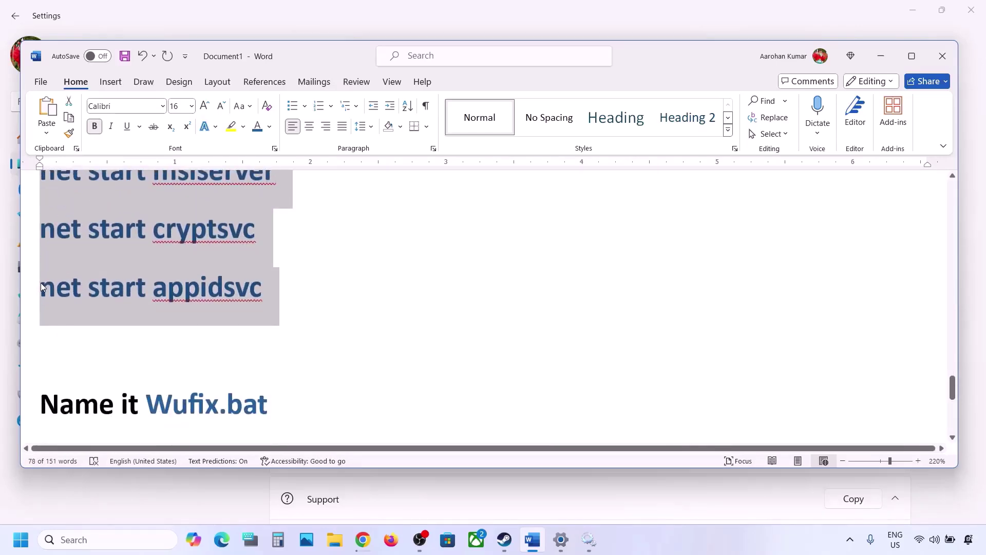
right_click(140, 261)
left_click(169, 314)
- Launch Notepad via a 'note' search and paste the copied reset commands into it
left_click(82, 538)
type("note")
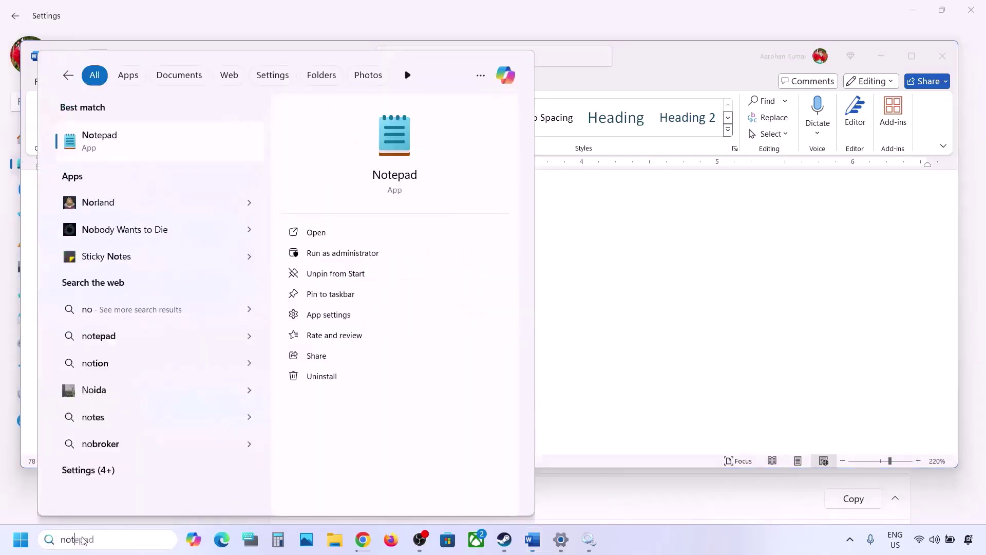
key("Return")
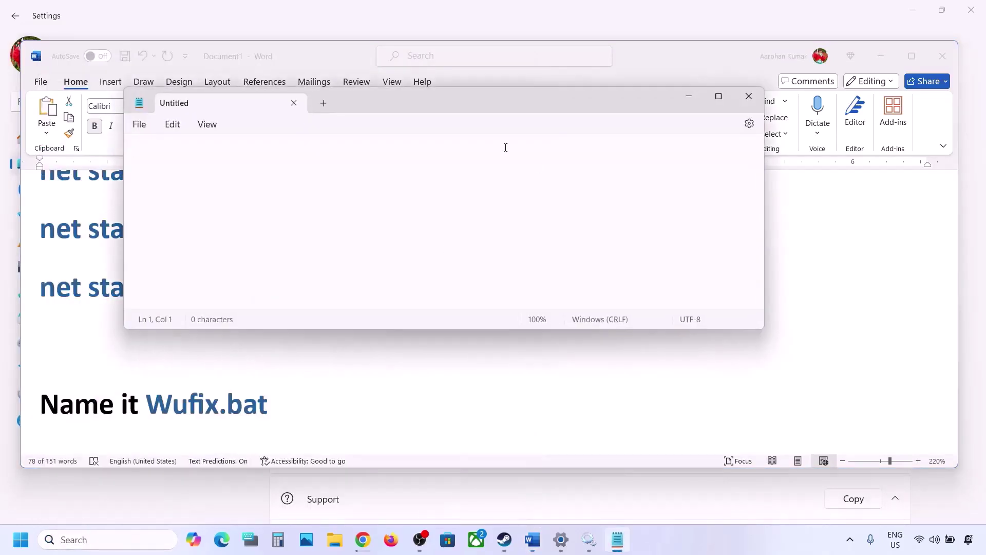
key("ctrl+v")
scroll(278, 257, "up", 4)
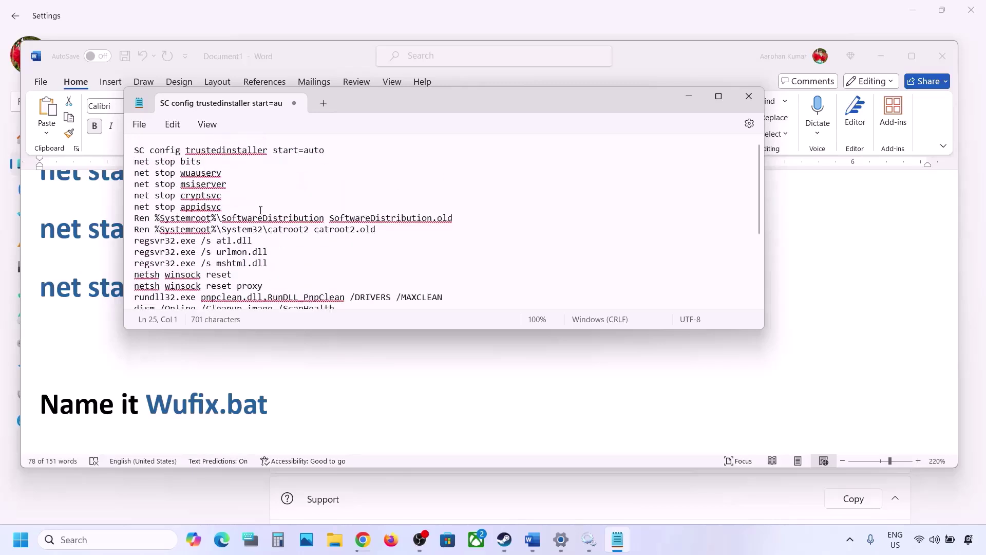
left_click(139, 125)
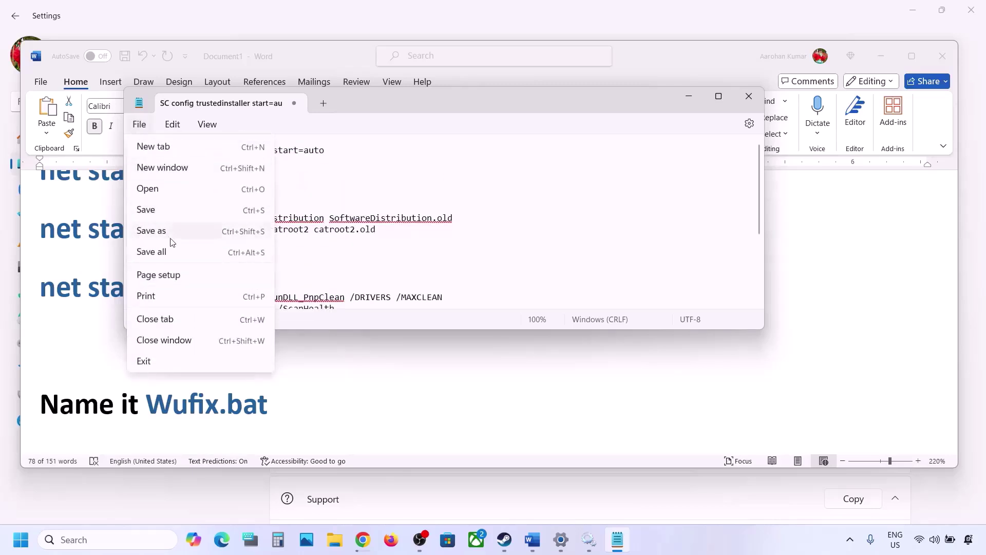
- Save the script to the Desktop as Wufix.bat with the All files type
left_click(156, 231)
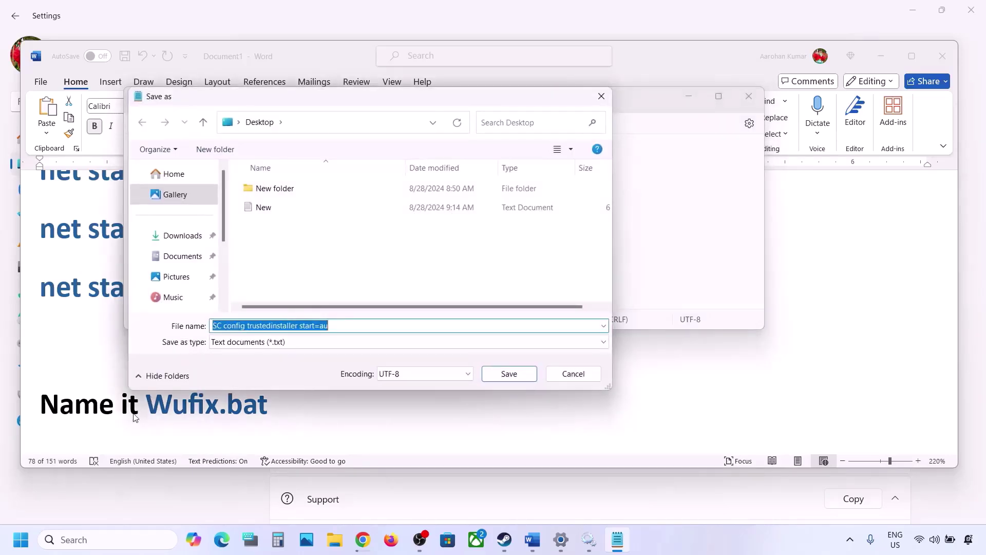
left_click(133, 418)
left_click_drag(272, 400, 146, 404)
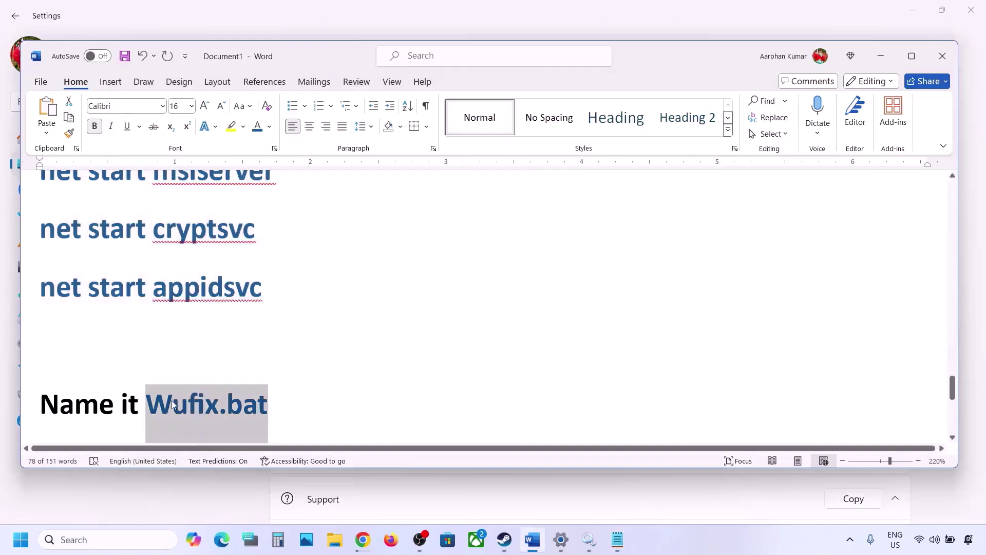
left_click(618, 540)
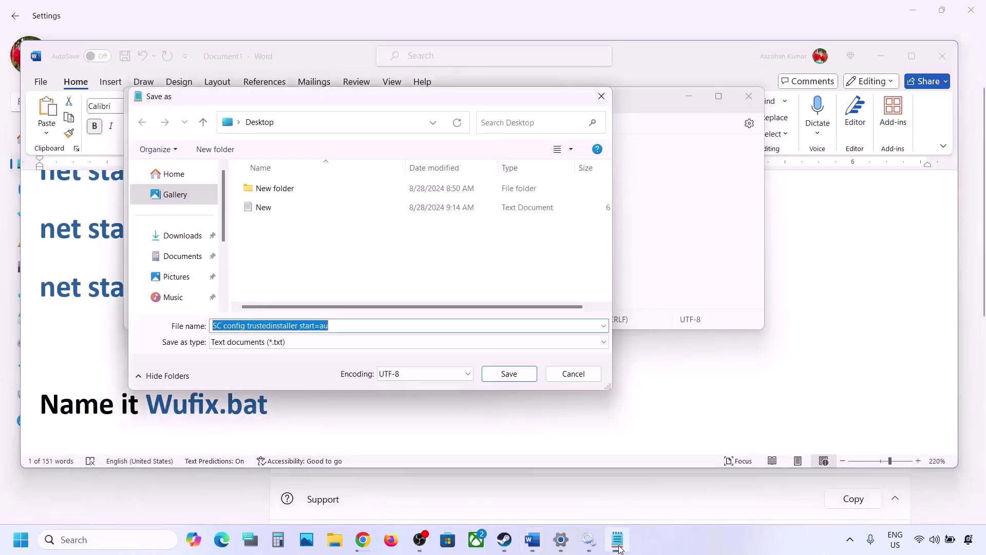
key("ctrl+v")
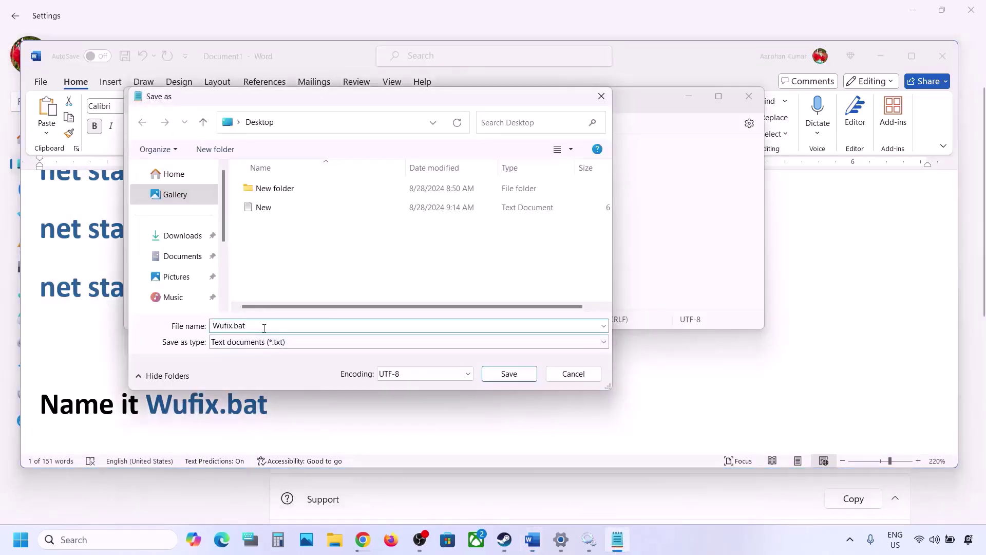
left_click_drag(265, 326, 201, 330)
left_click(244, 342)
left_click(254, 364)
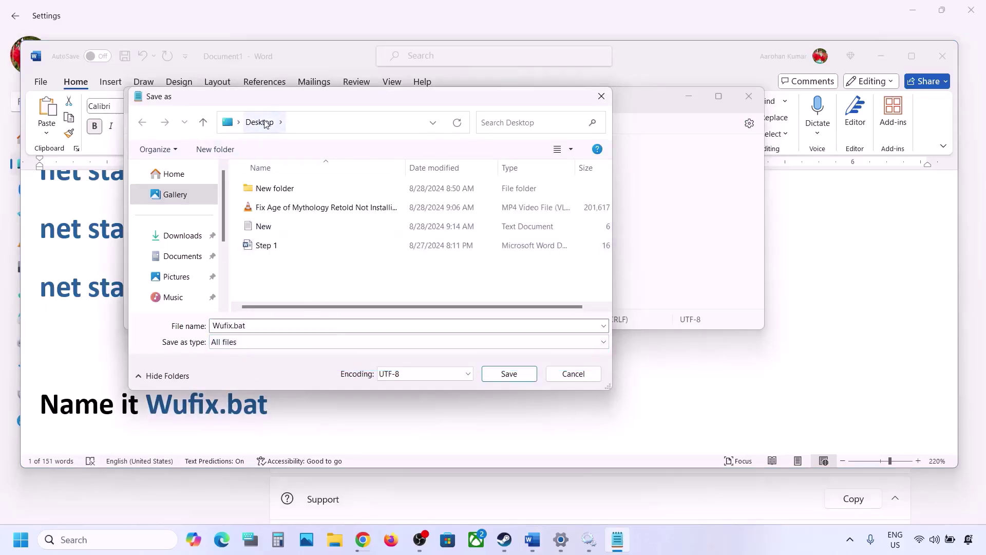
left_click(499, 374)
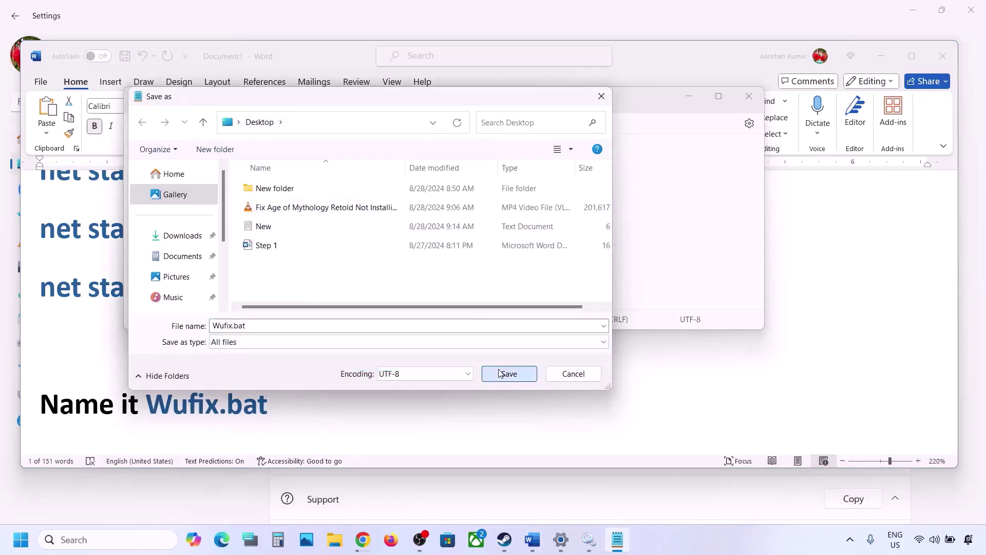
- Close Notepad and show the desktop with the Wufix script selected
left_click(746, 99)
key("super+d")
left_click(25, 343)
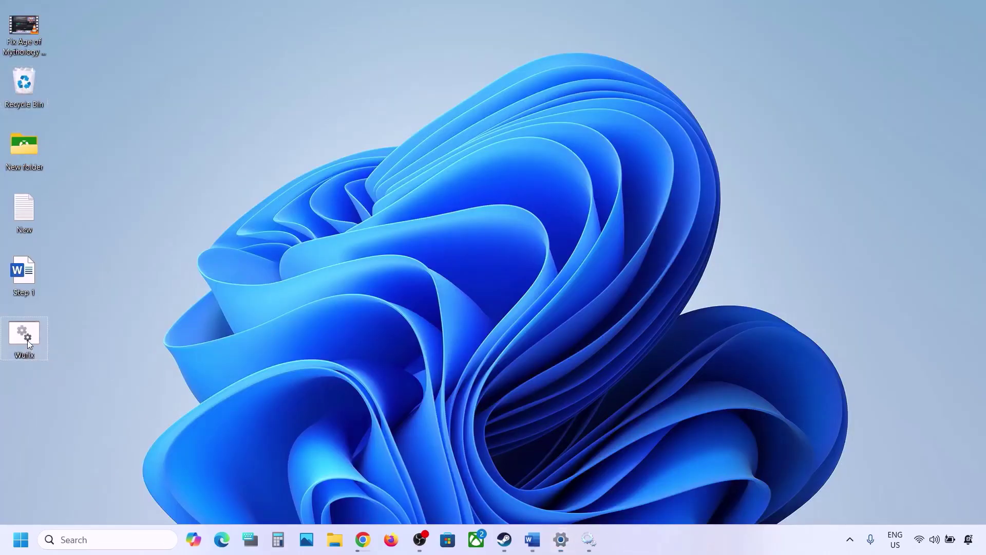
- Run the Wufix script from the desktop as administrator
right_click(27, 340)
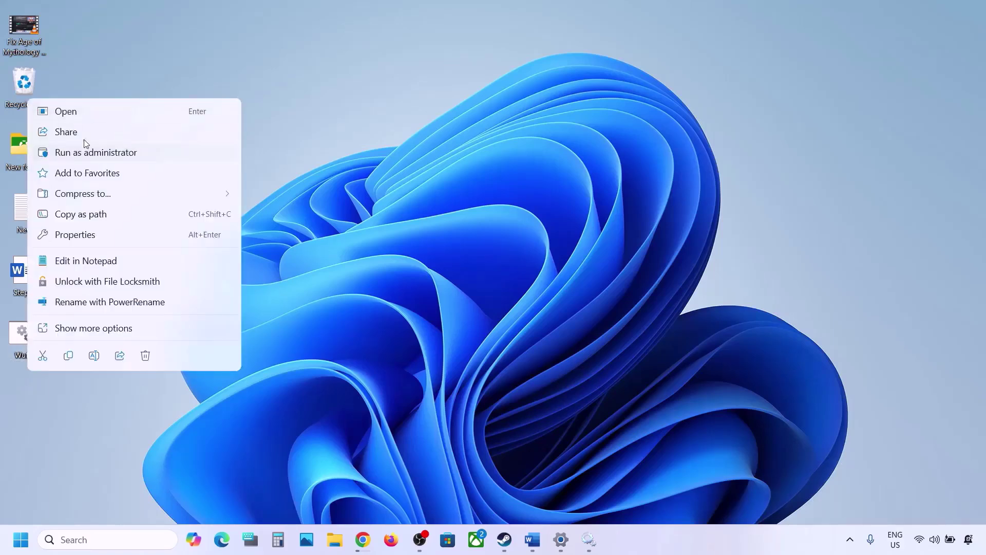
left_click(99, 151)
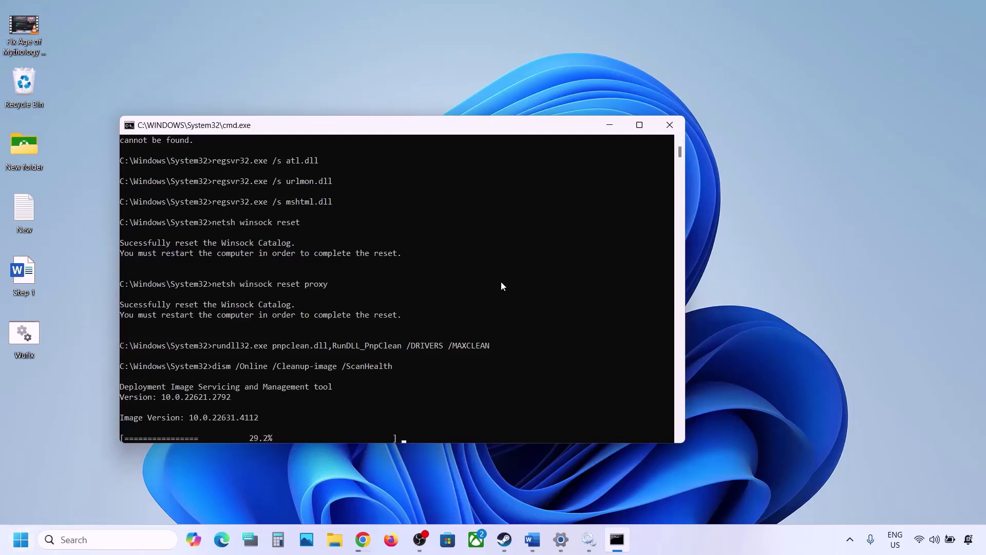
- Scroll the Word guide to Step 6, 'Use Media Creation Tool', and follow its Windows 11 download link
left_click(532, 541)
scroll(399, 376, "down", 5)
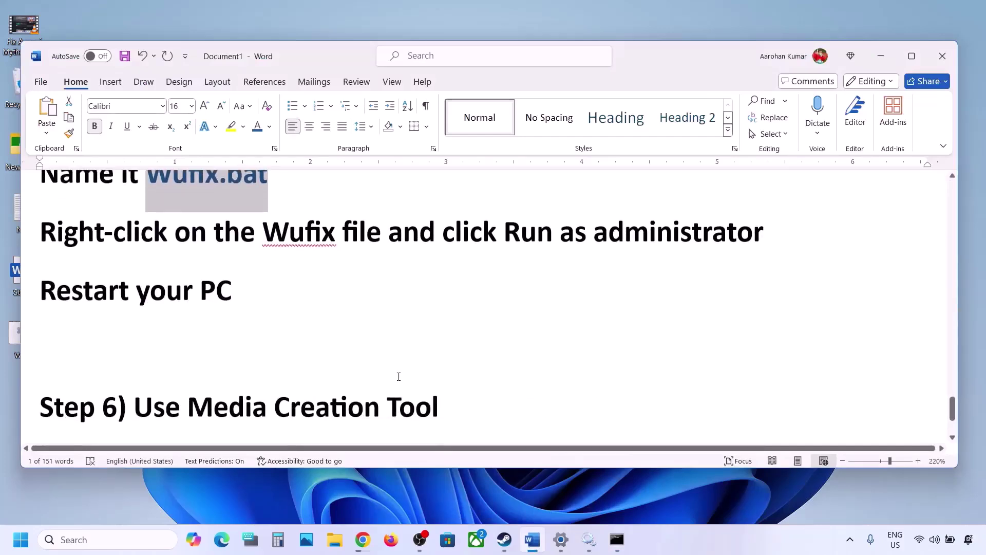
scroll(399, 377, "down", 3)
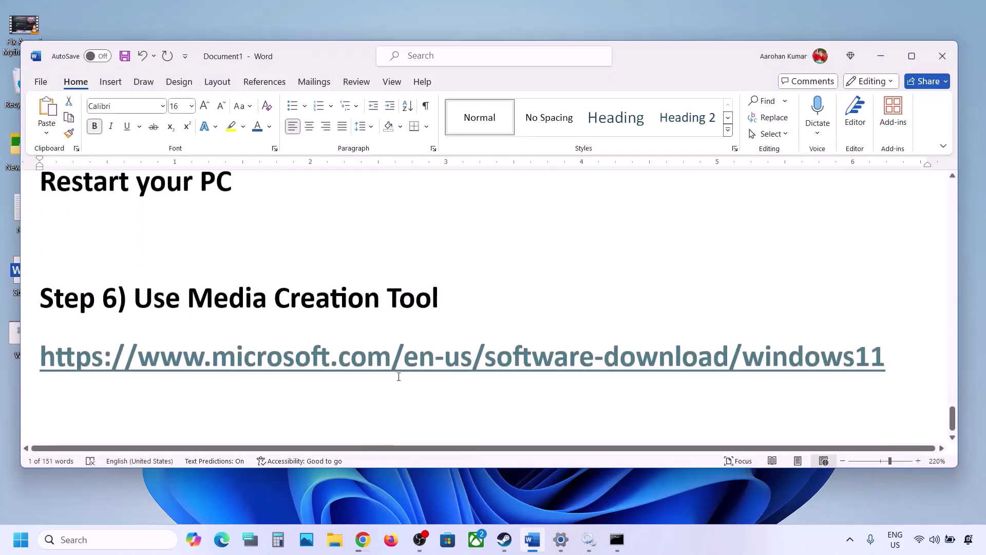
left_click_drag(147, 303, 446, 304)
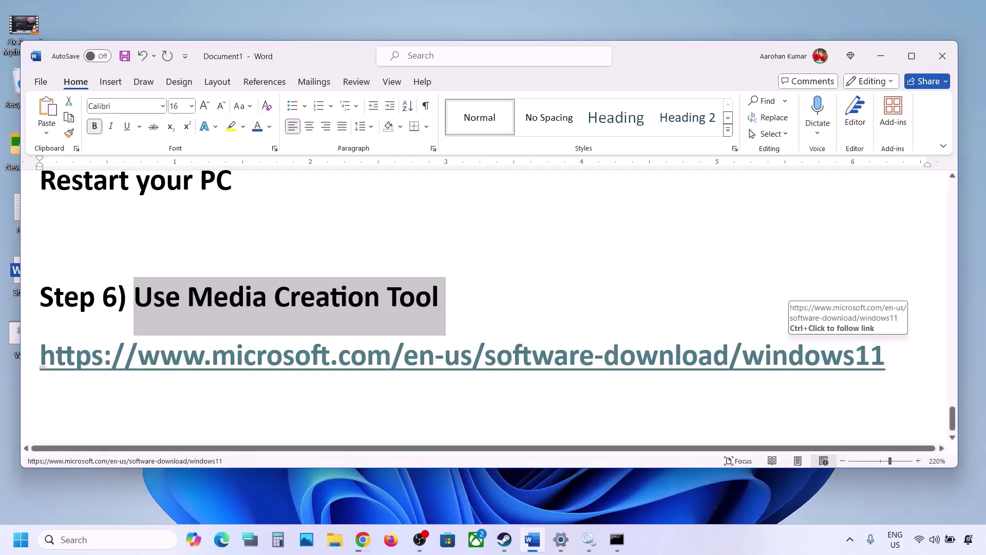
left_click_drag(910, 354, 79, 354)
left_click_drag(51, 370, 40, 368)
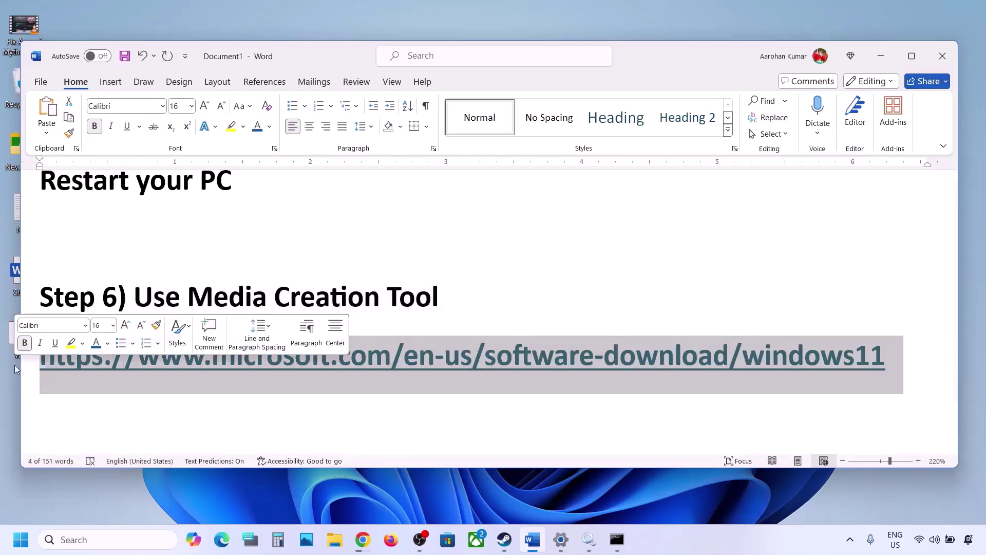
left_click(40, 368)
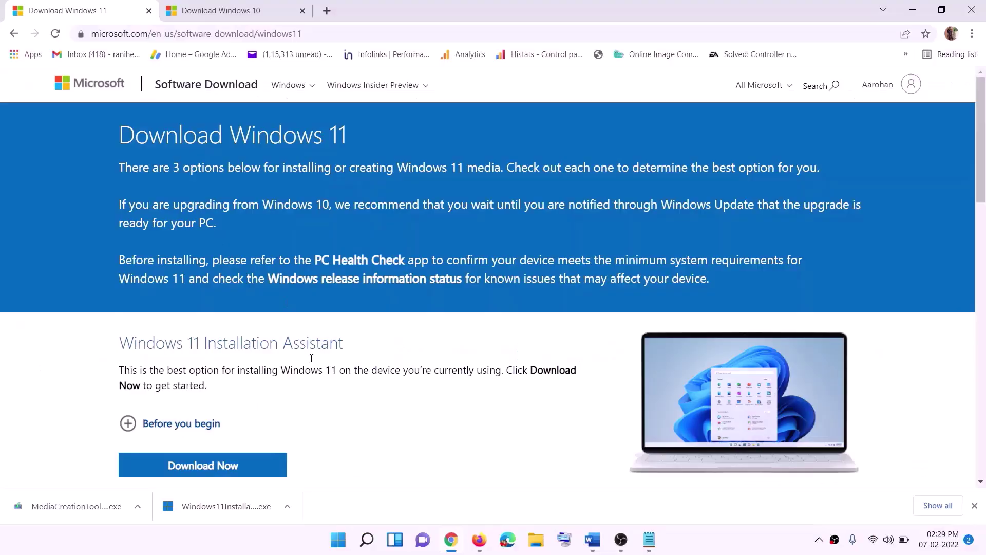
- Download the Windows 11 Media Creation Tool and run it with administrator approval
scroll(312, 358, "down", 5)
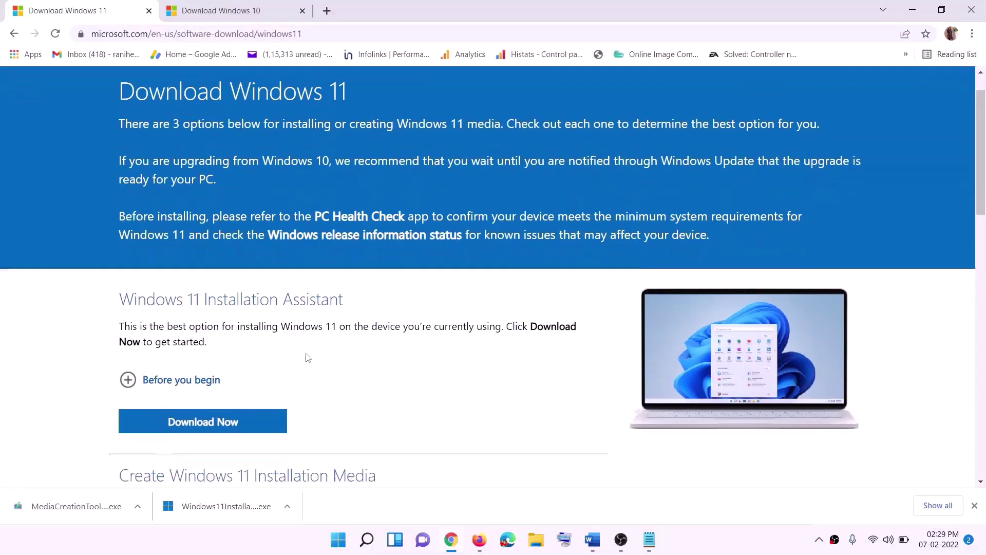
left_click(189, 306)
left_click_drag(189, 306, 285, 305)
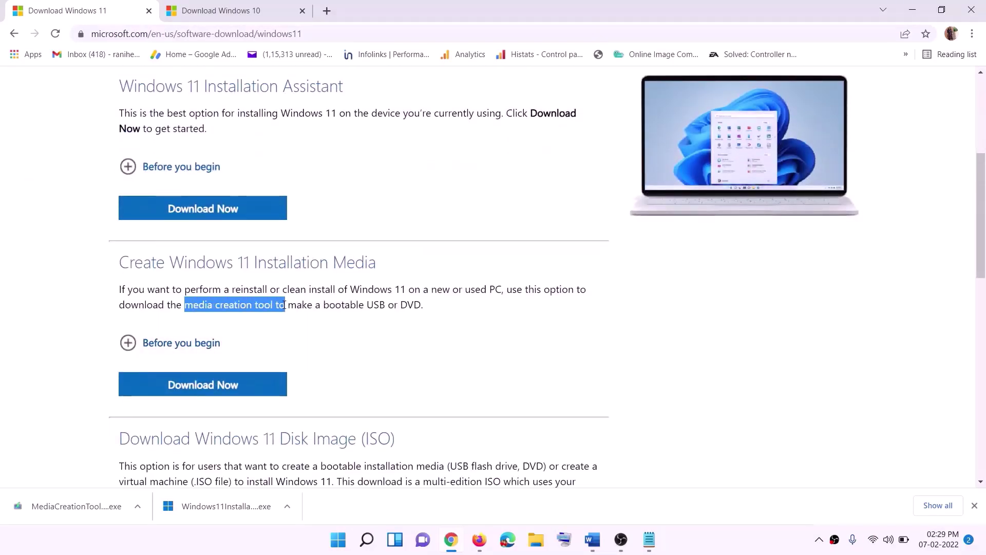
left_click(195, 390)
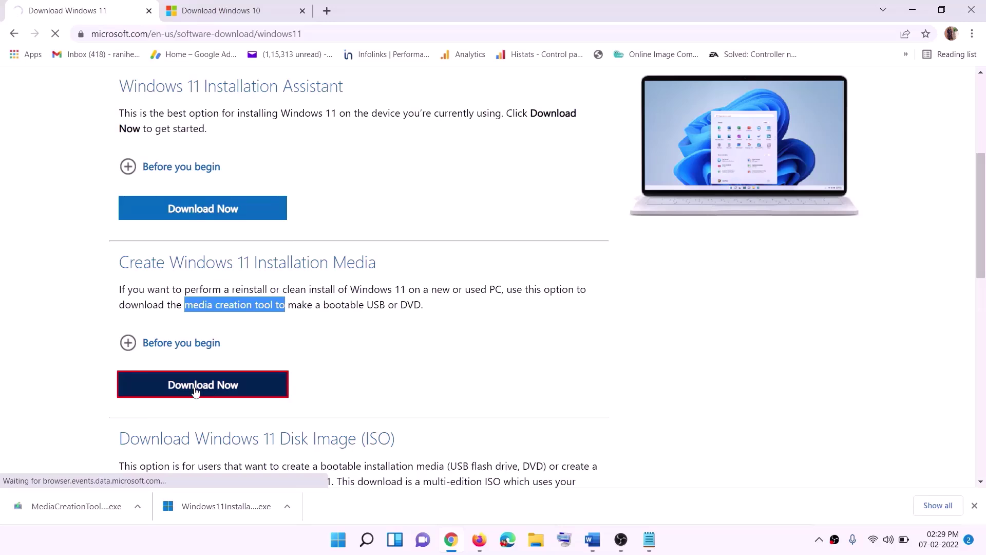
left_click(70, 508)
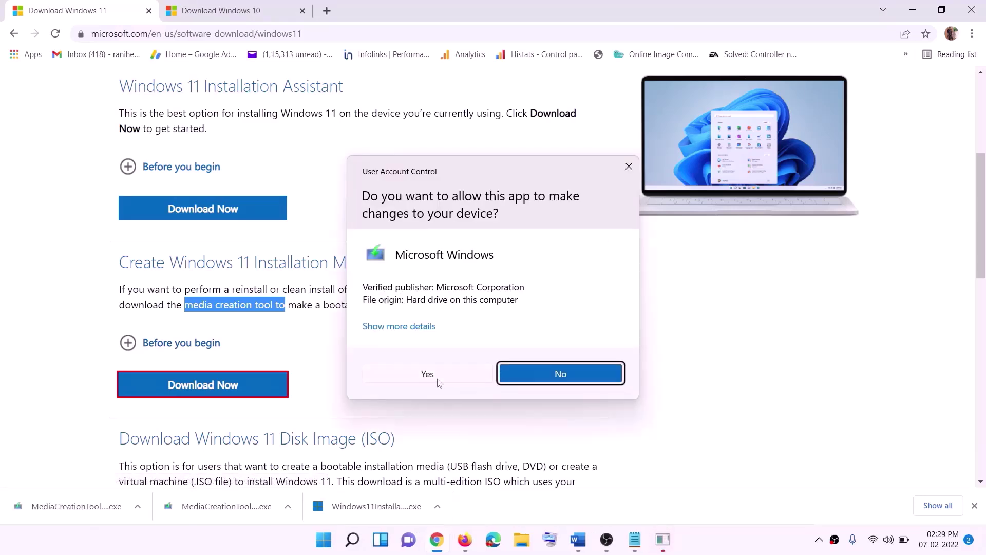
left_click(437, 381)
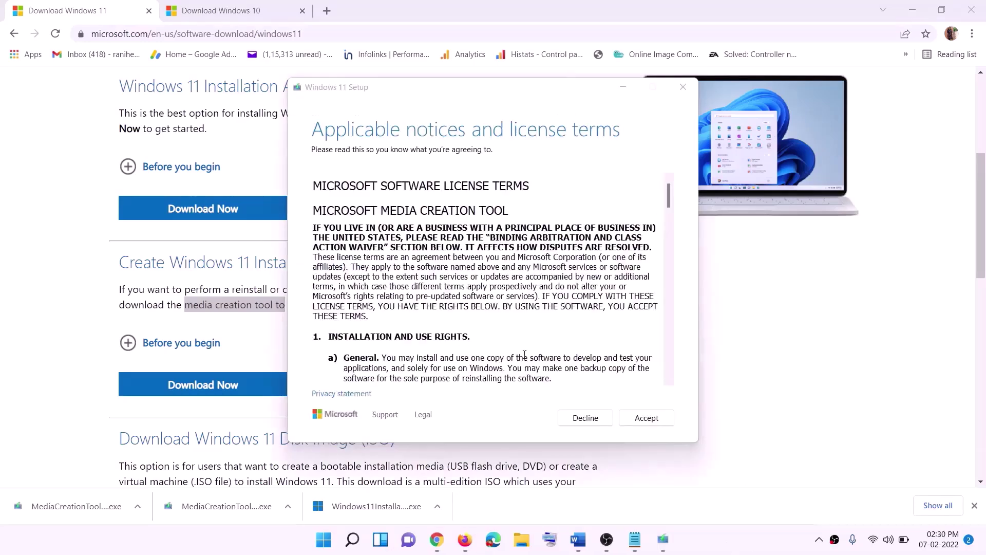
- Accept the licence, keep the recommended language and edition, and save an ISO named Windows to the Desktop
left_click(642, 417)
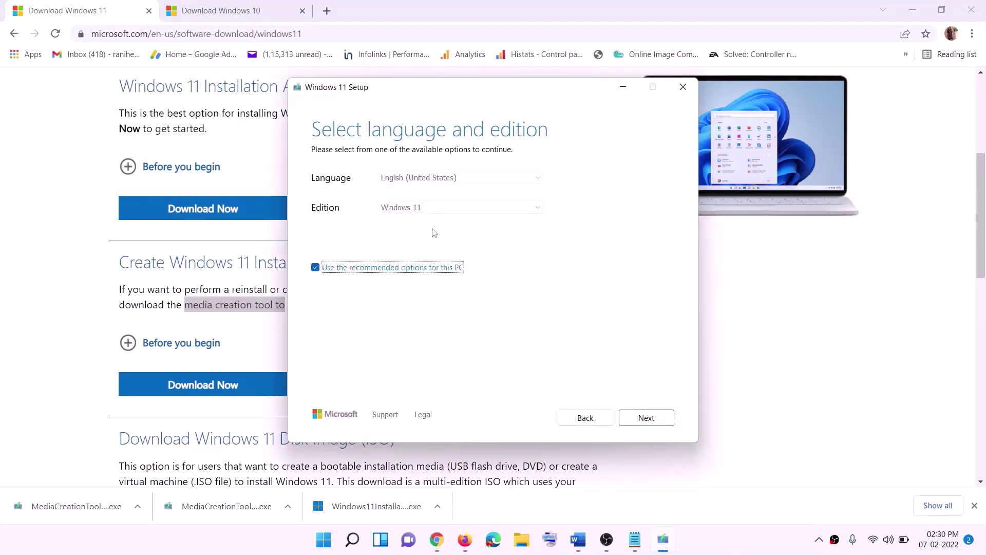
left_click(639, 417)
left_click(339, 223)
left_click(651, 416)
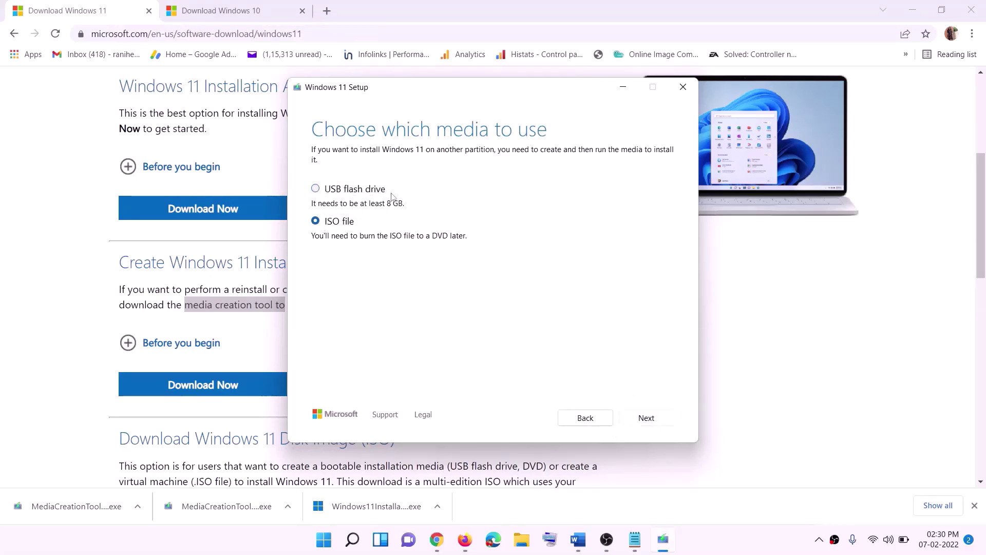
scroll(360, 236, "up", 2)
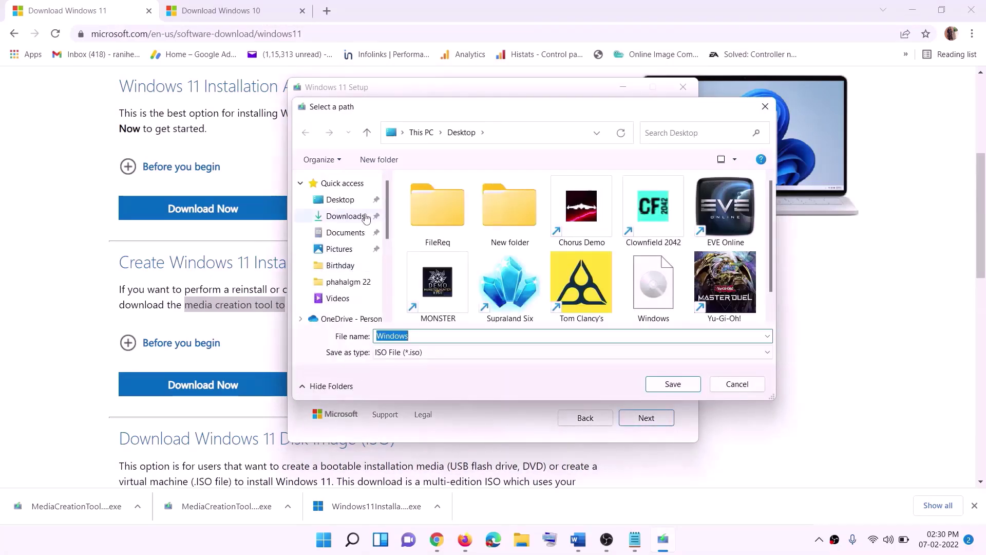
left_click(351, 200)
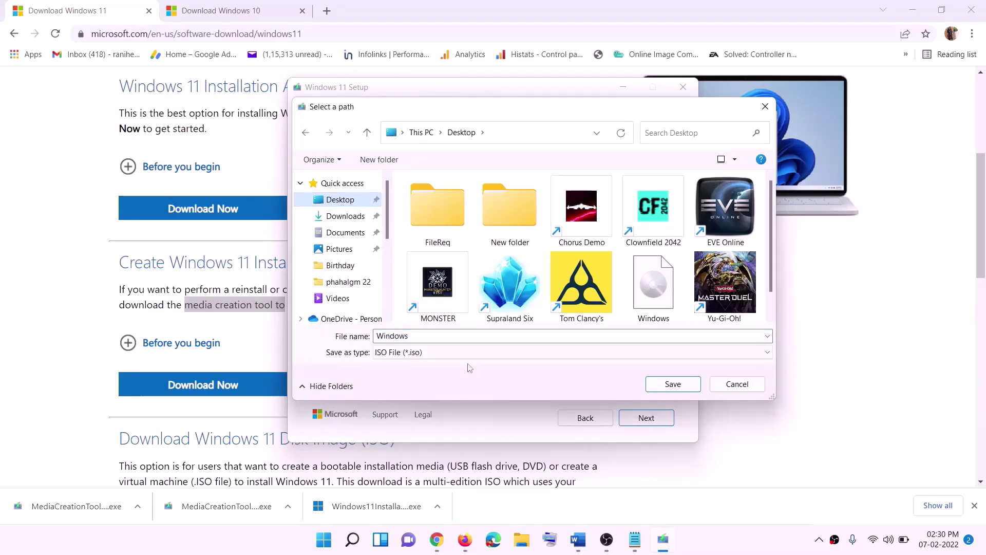
left_click(677, 387)
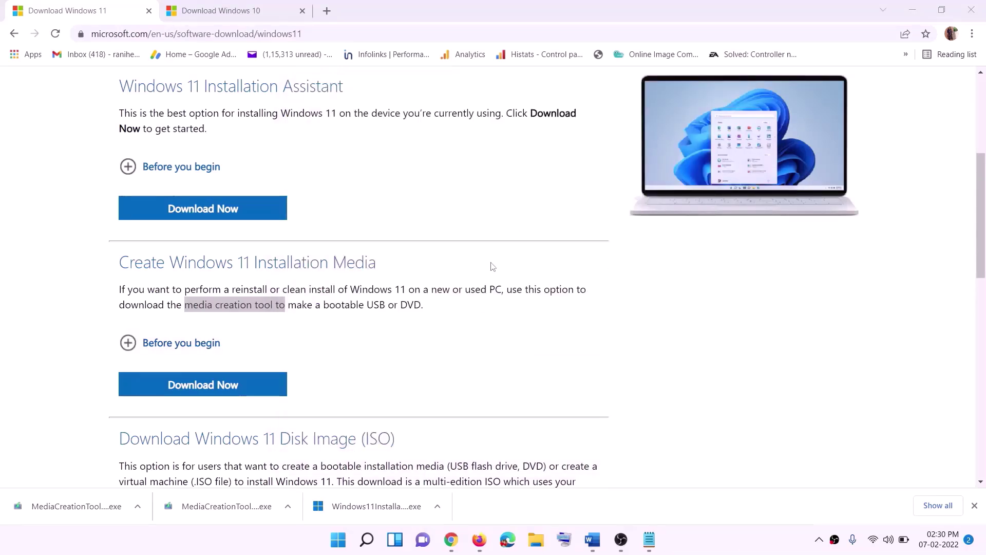
key("super+d")
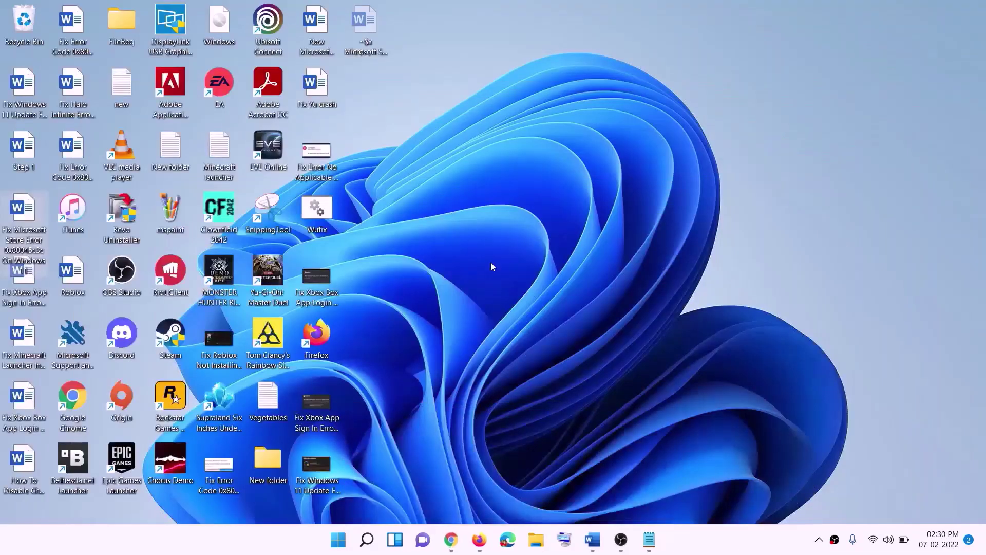
- Mount the Windows ISO, run its setup with admin approval, and let it check for updates
left_click_drag(230, 27, 397, 363)
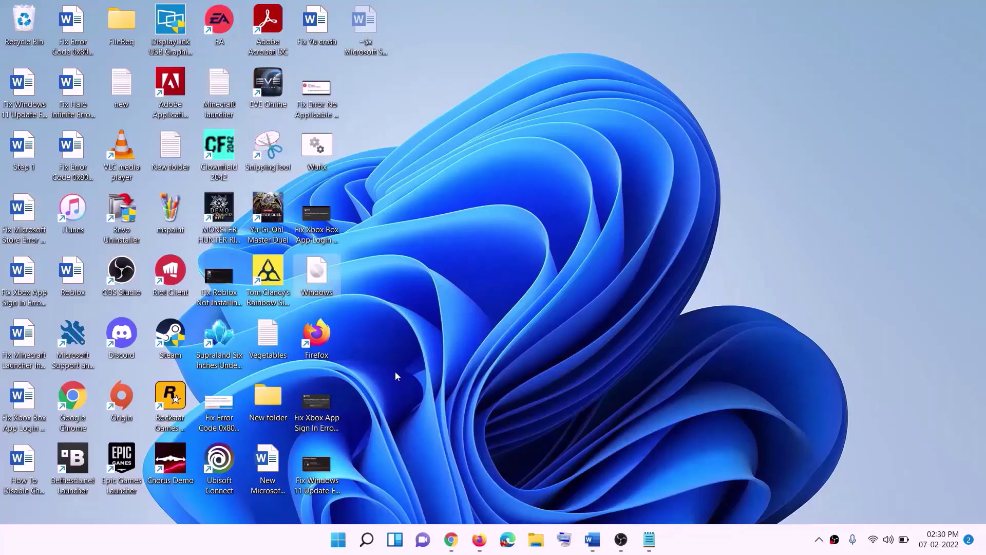
double_click(324, 275)
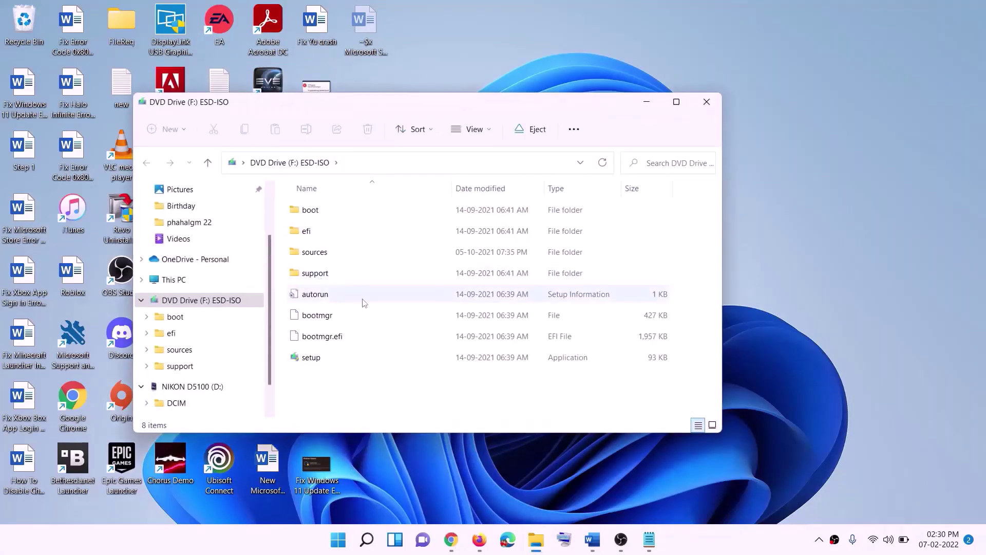
left_click(313, 360)
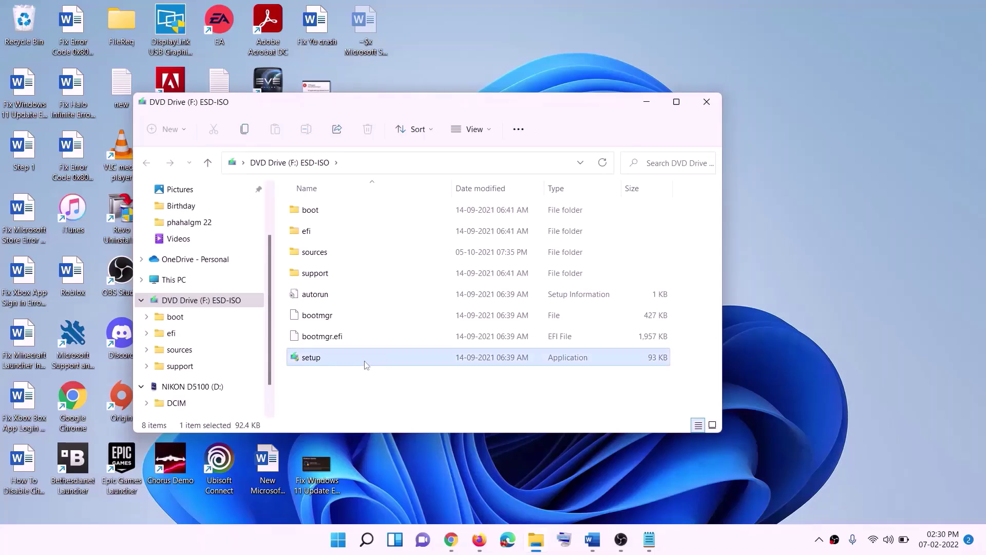
double_click(337, 357)
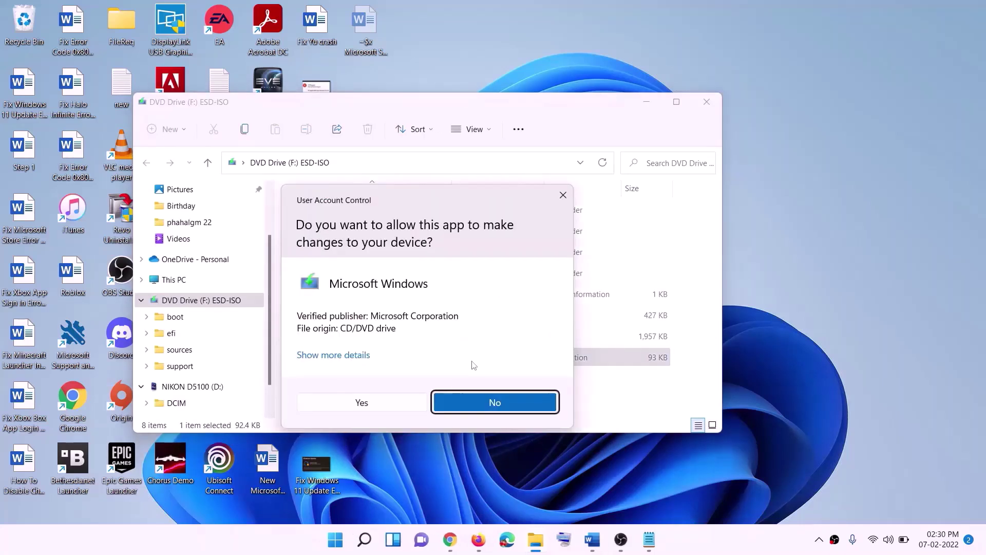
left_click(396, 402)
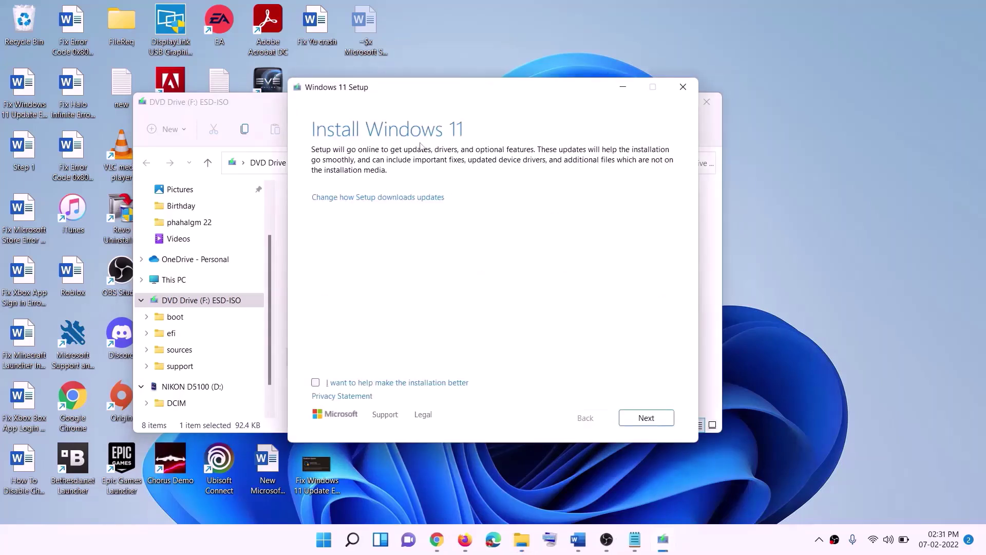
left_click(651, 419)
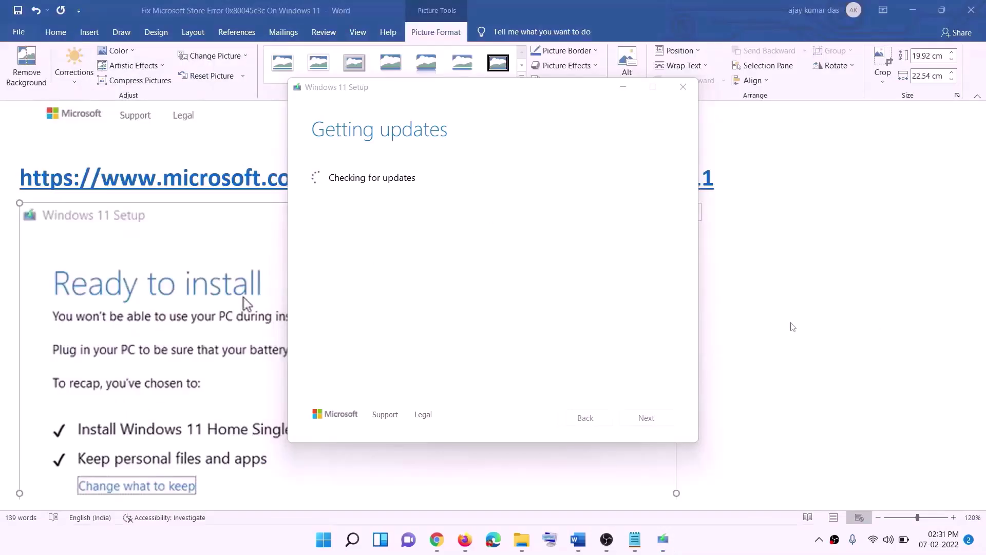
scroll(228, 254, "down", 3)
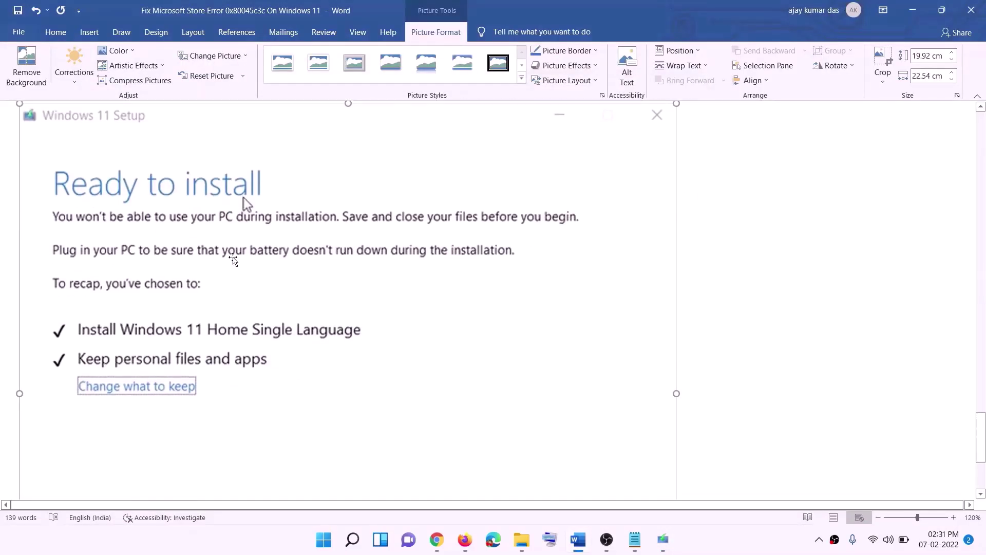
scroll(273, 189, "down", 1)
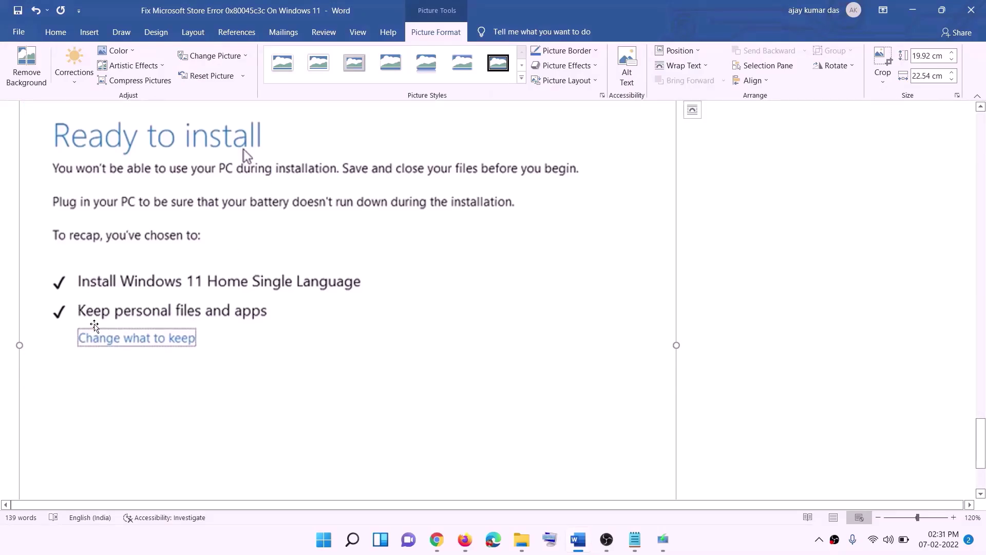
scroll(362, 321, "down", 2)
scroll(380, 322, "down", 1)
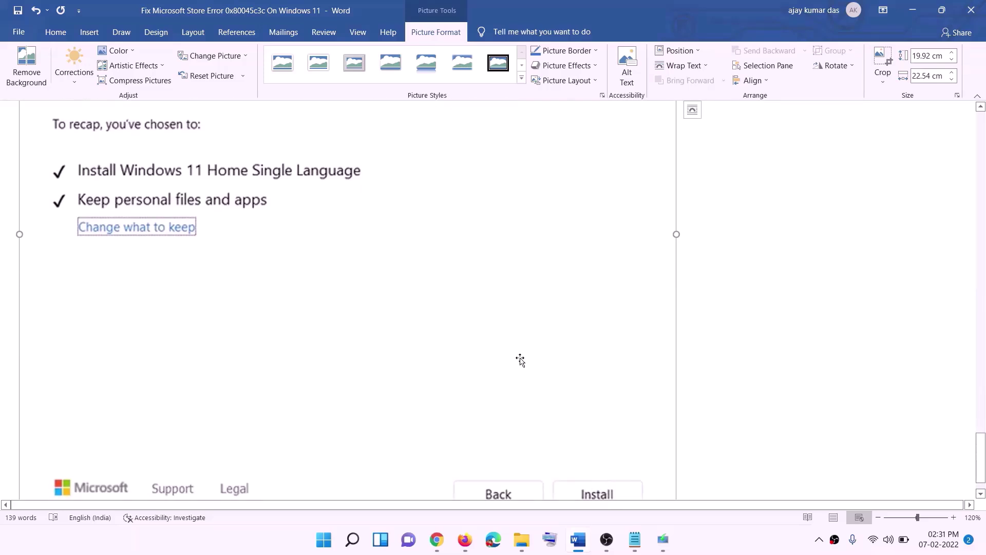
scroll(524, 382, "up", 7)
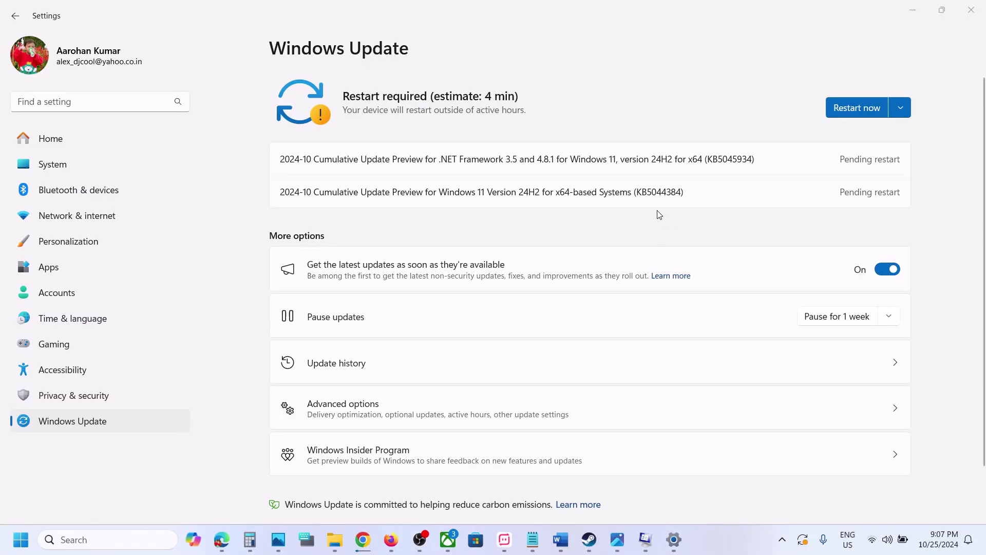
- Select the KB5044384 number in the pending 2024-10 cumulative update row
double_click(653, 193)
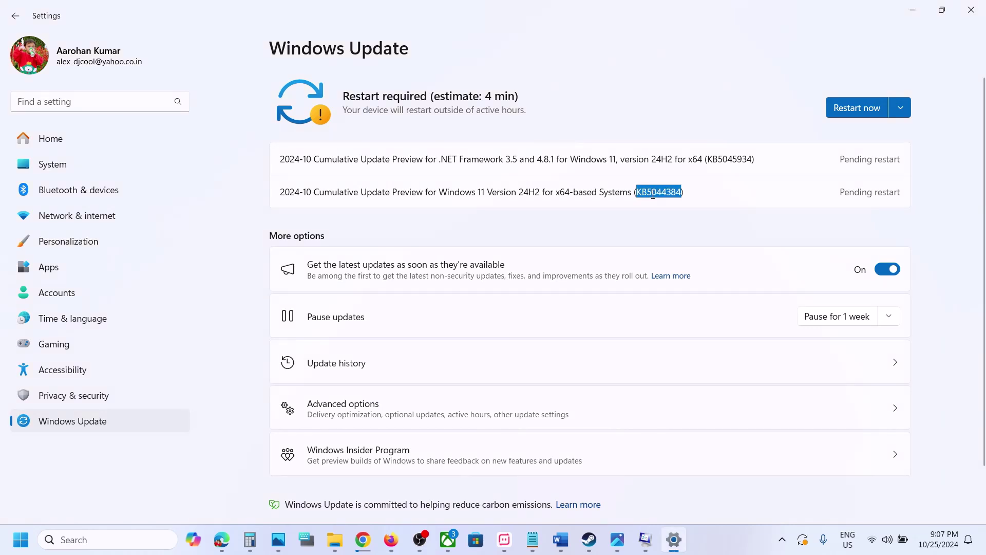
left_click(727, 532)
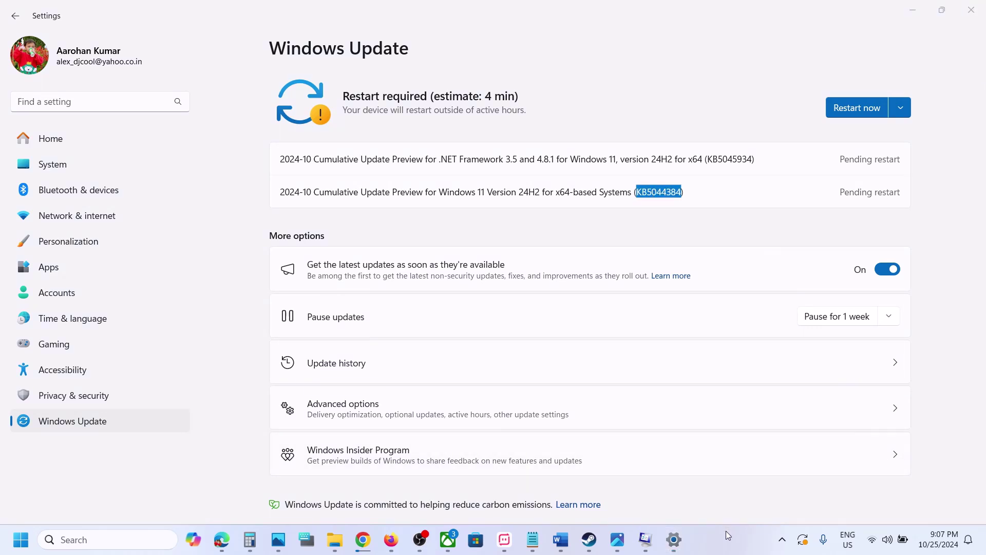